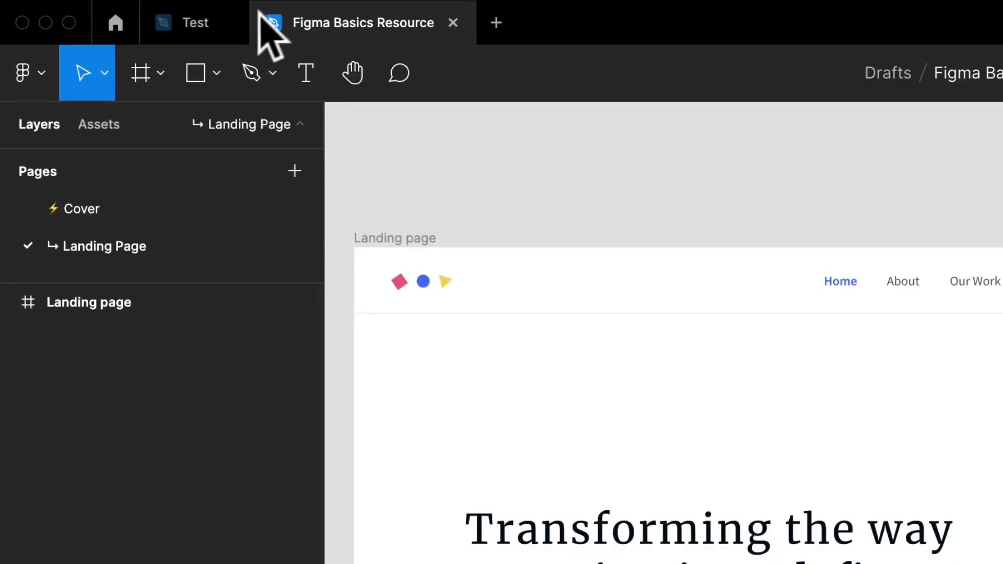
# Close the Test file and check the assets of the Figma Basics Resource file.
pyautogui.click(196, 23)
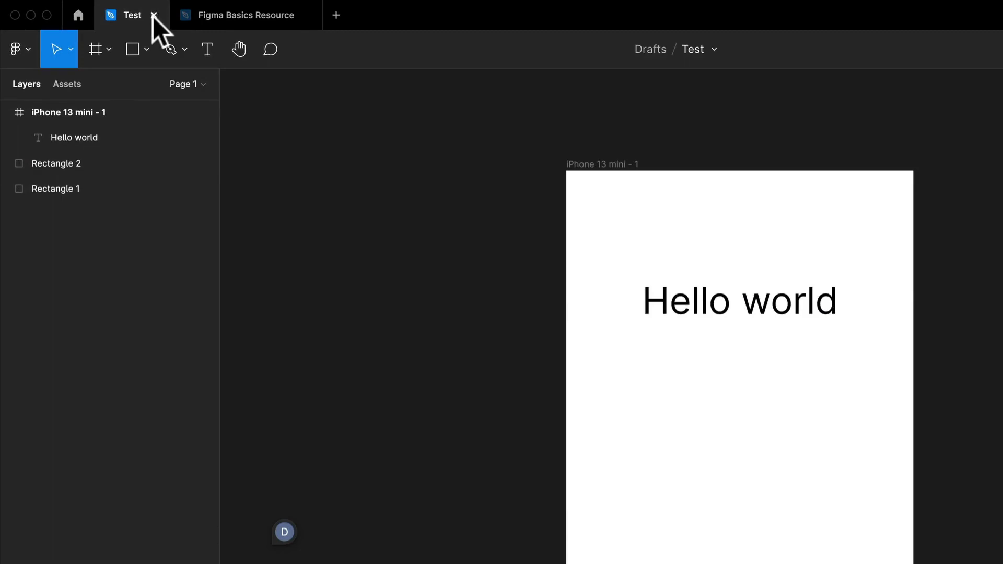
pyautogui.click(154, 15)
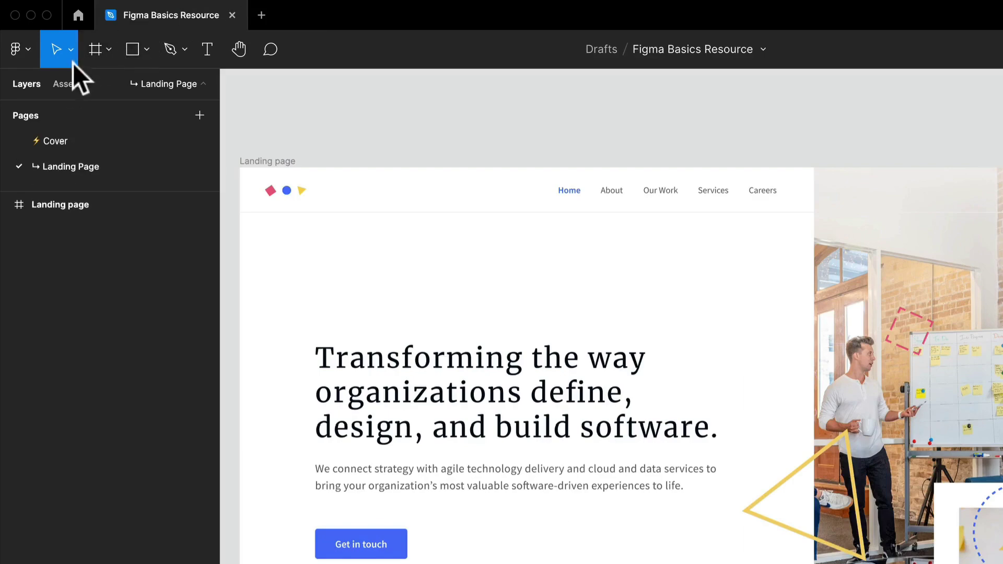
pyautogui.click(66, 84)
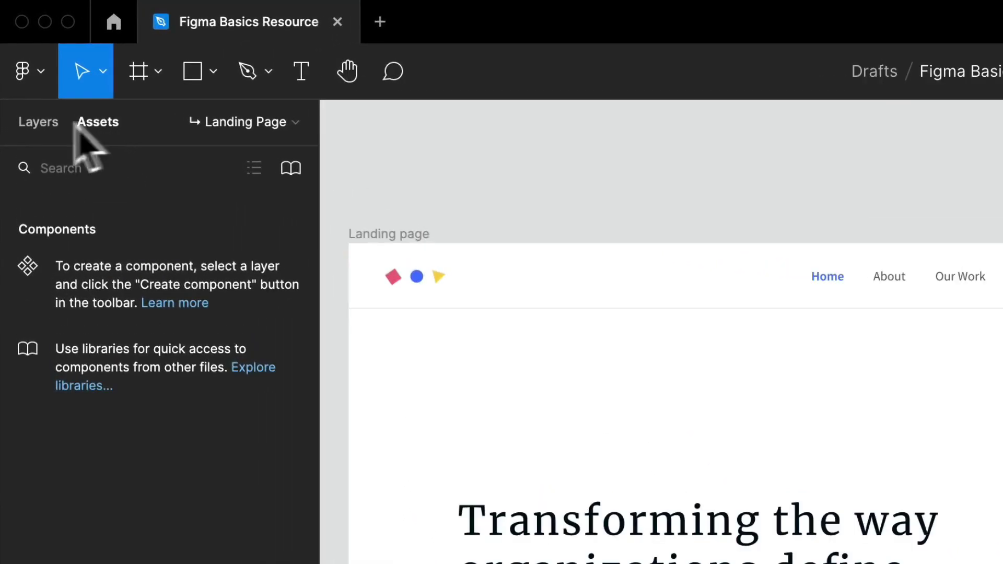
pyautogui.click(34, 121)
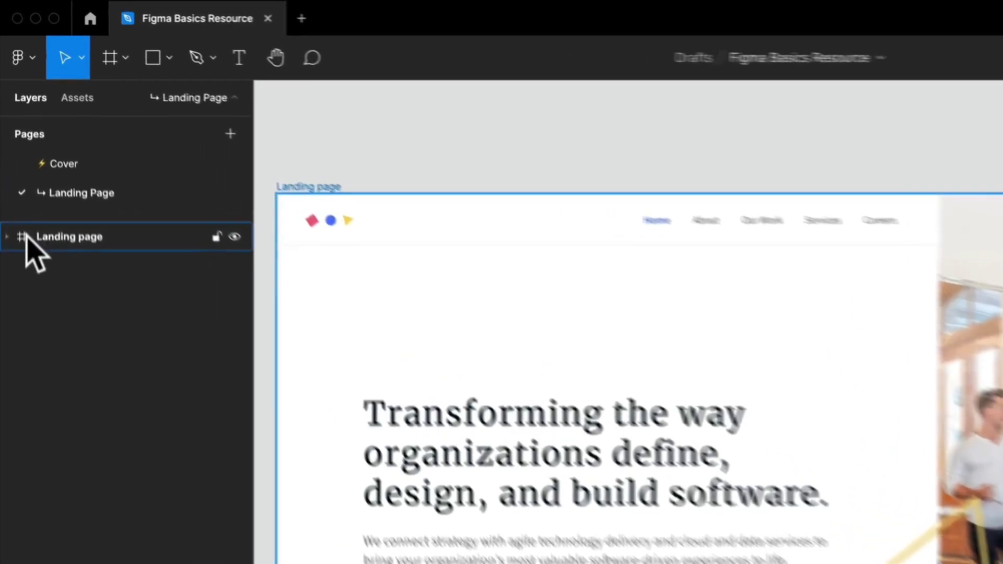
# Expand the Landing page, Header, Navigation and Hero layers, and select the Horizontal Rule in the Header.
pyautogui.click(7, 280)
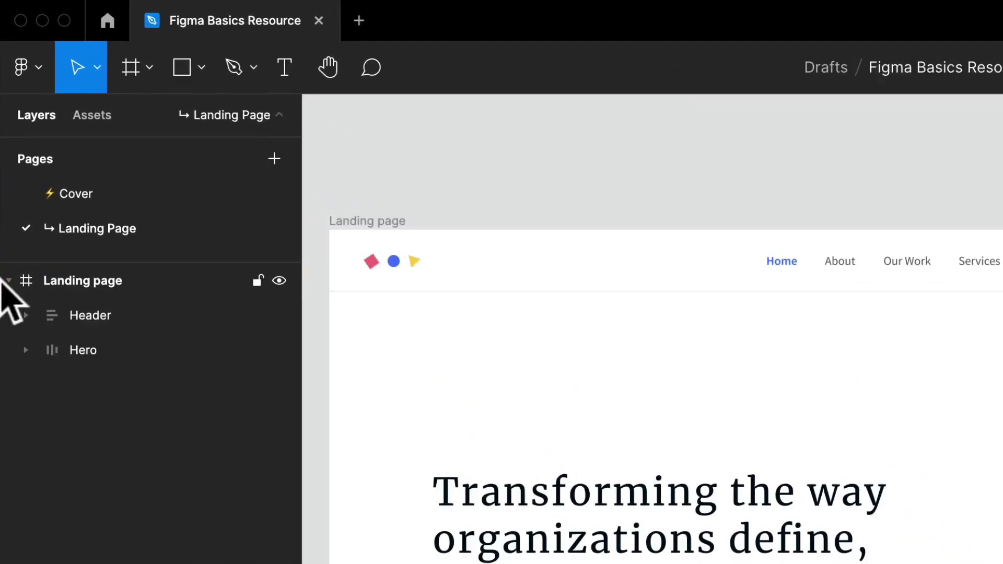
pyautogui.click(25, 315)
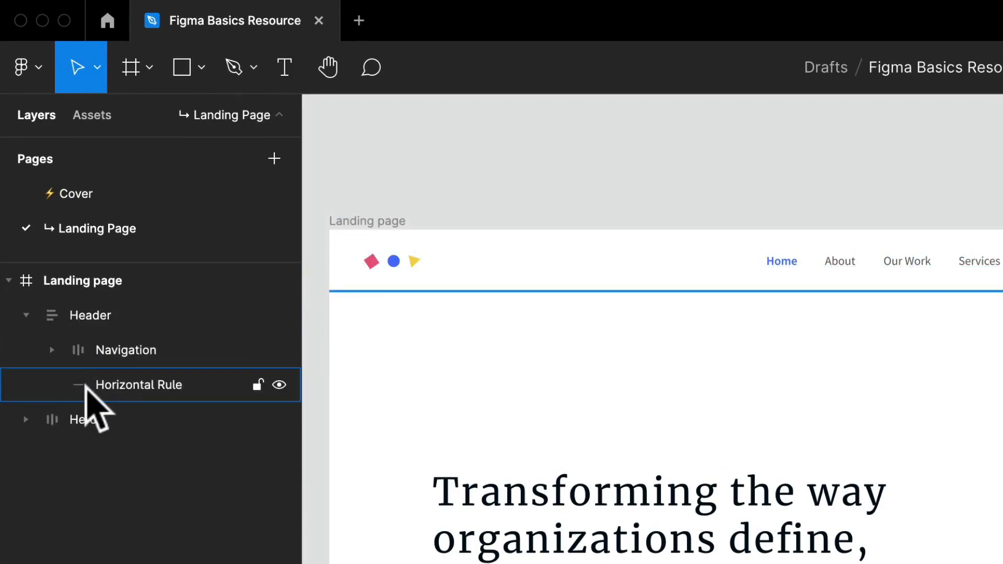
pyautogui.click(82, 389)
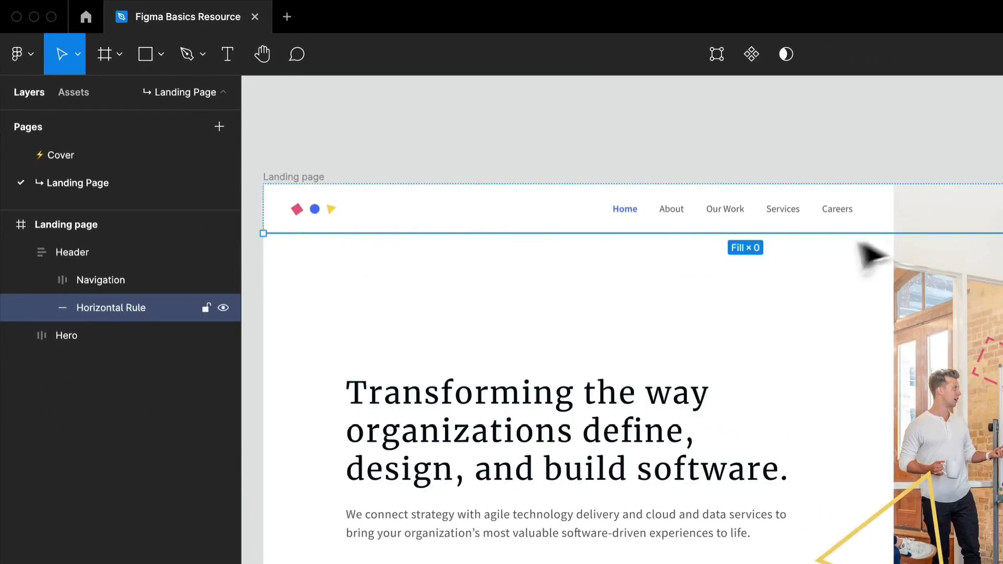
pyautogui.click(43, 280)
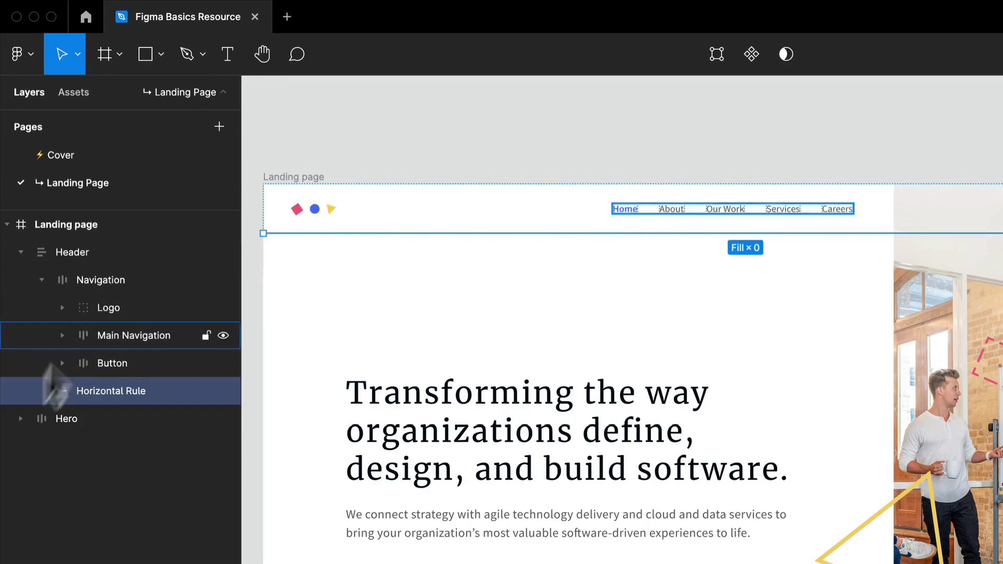
pyautogui.click(20, 419)
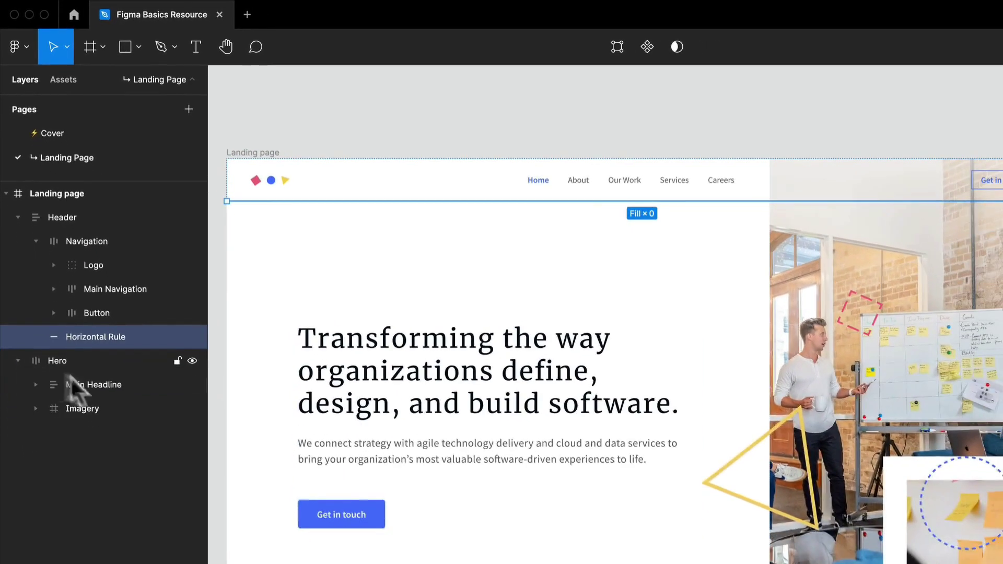
# Try turning the Main Headline layer into a component and duplicating it as an instance.
pyautogui.click(95, 392)
pyautogui.click(611, 44)
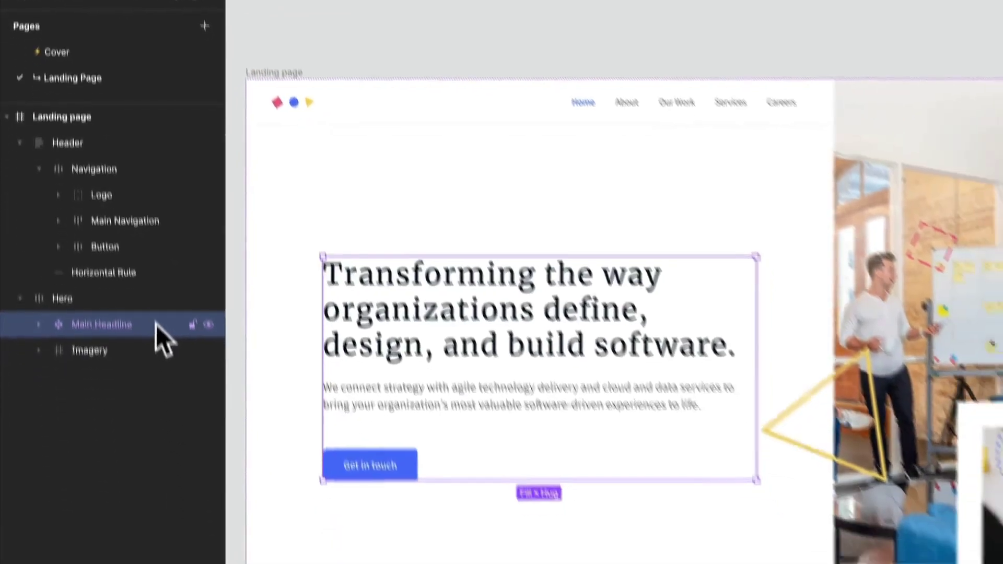
pyautogui.hotkey('ctrl', 'd')
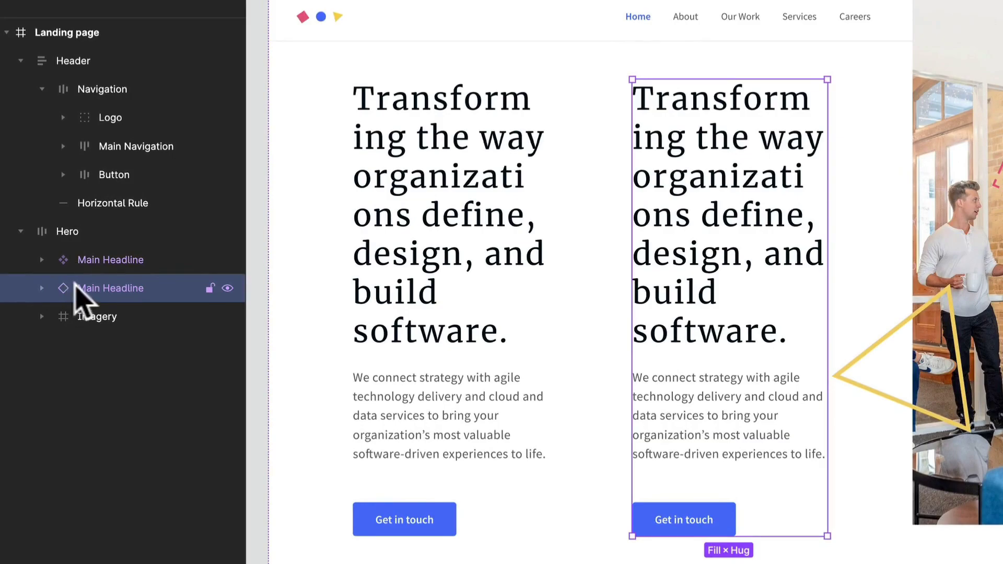
pyautogui.press('Delete')
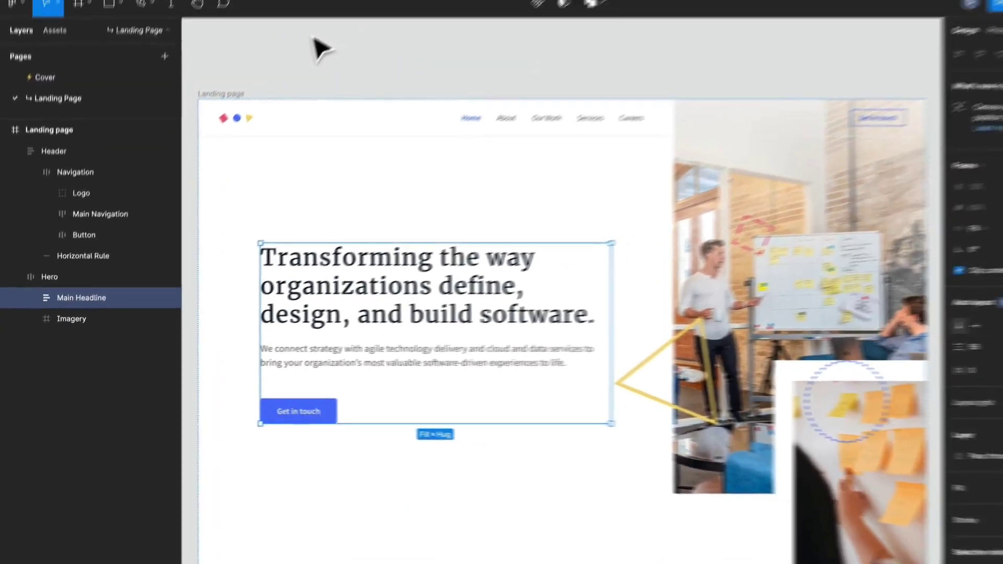
pyautogui.click(284, 68)
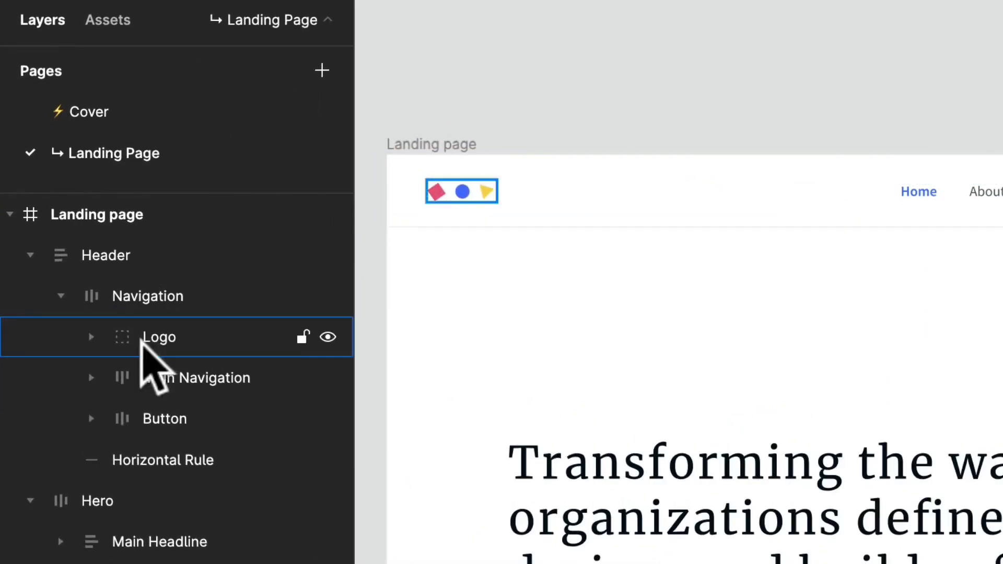
# Select the Header, Navigation and Main Navigation layers in turn, and expand Main Navigation to view its nav items.
pyautogui.click(99, 254)
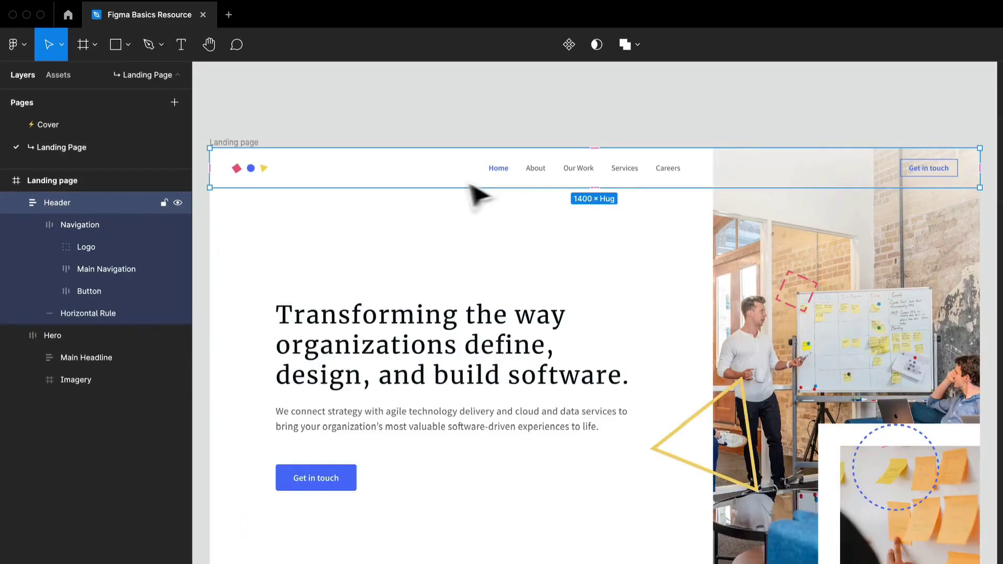
pyautogui.click(131, 225)
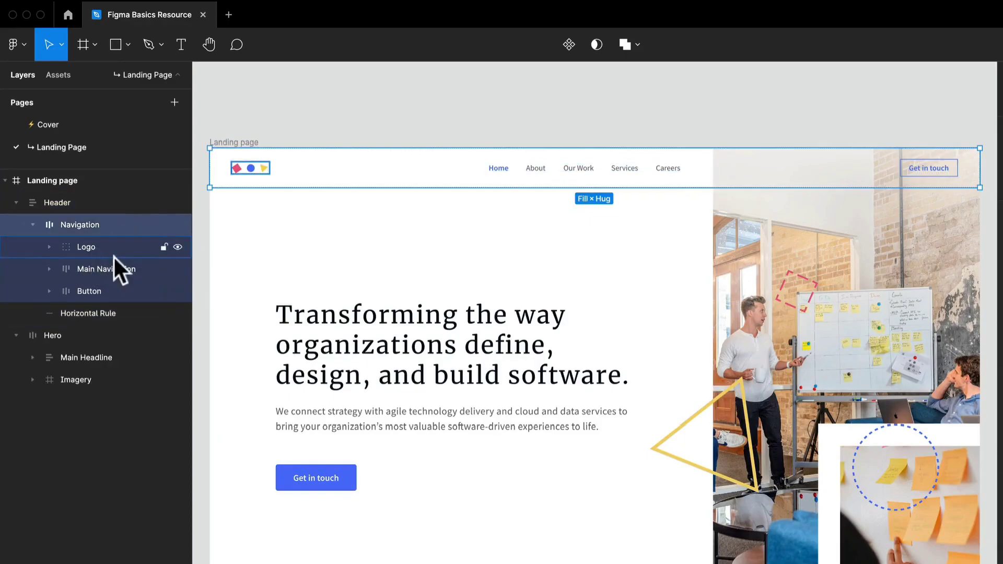
pyautogui.click(99, 269)
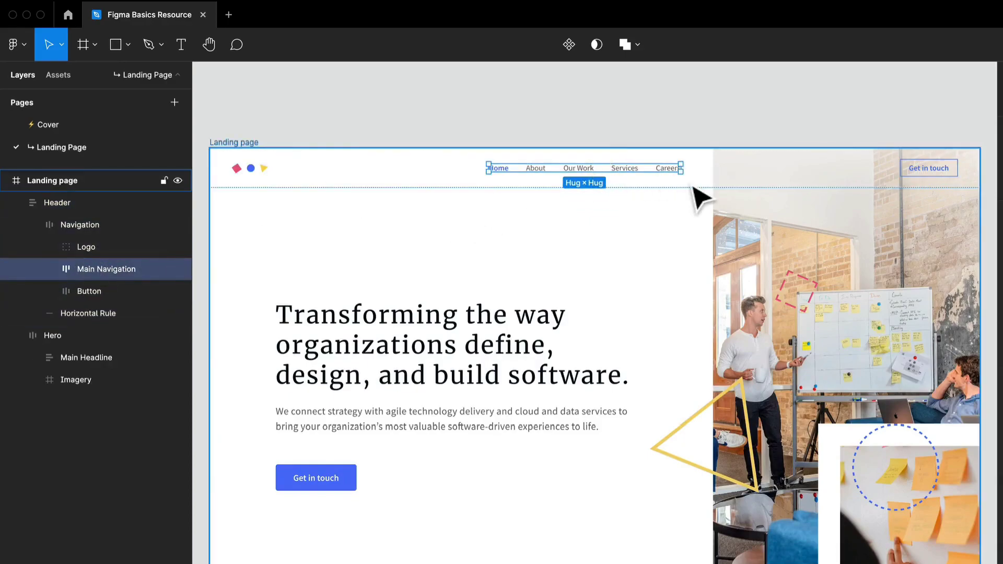
pyautogui.scroll(3, 689, 193)
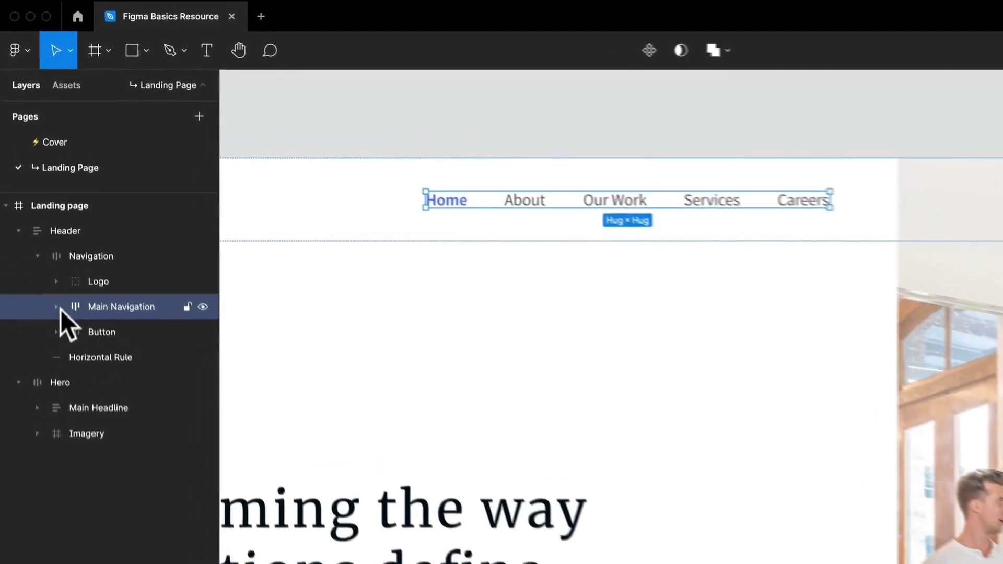
pyautogui.click(60, 329)
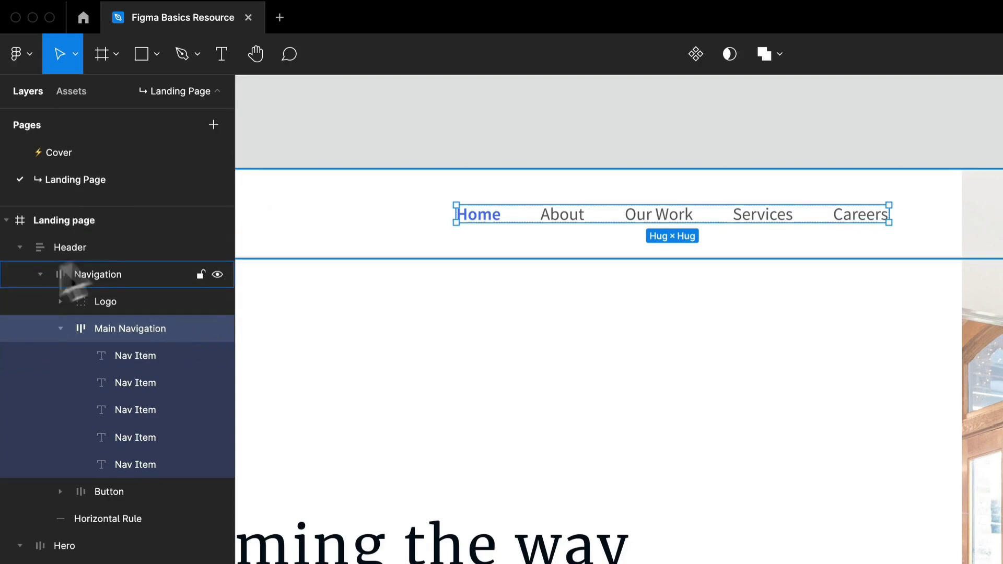
pyautogui.click(134, 274)
pyautogui.click(337, 154)
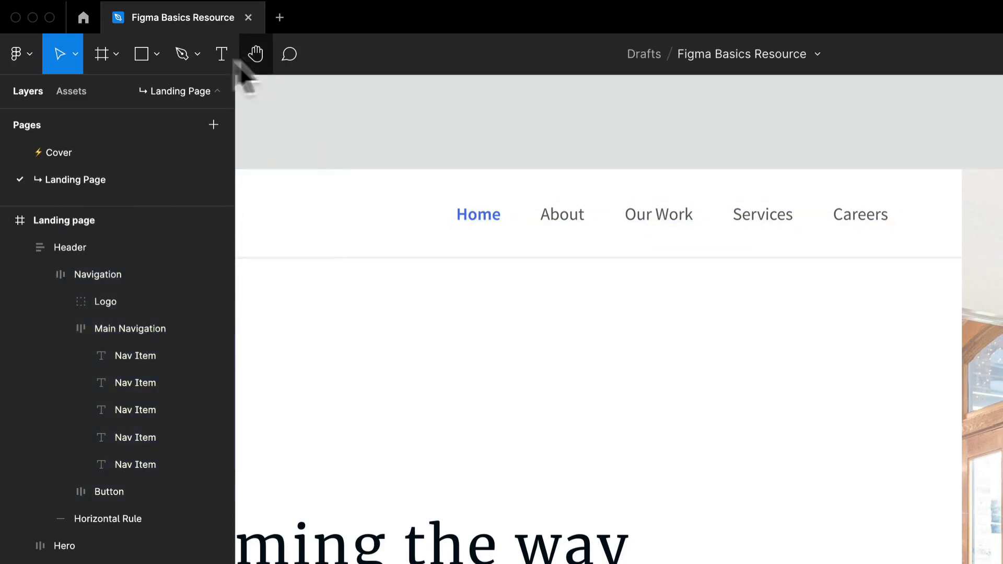
# Draw a rectangle about 54 × 45 above the landing page and nest it in the Header layer above Navigation.
pyautogui.click(142, 59)
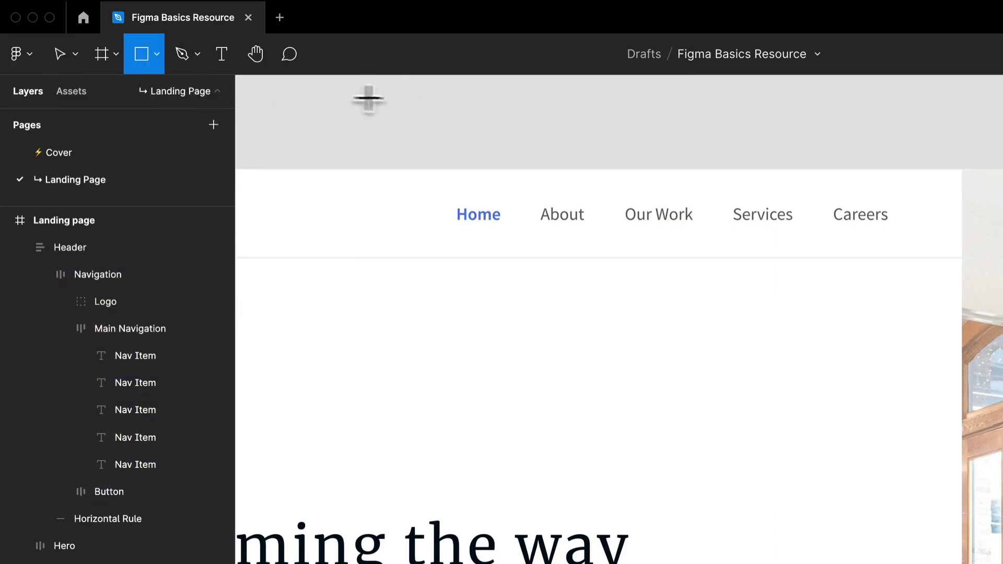
pyautogui.moveTo(346, 86); pyautogui.dragTo(415, 141)
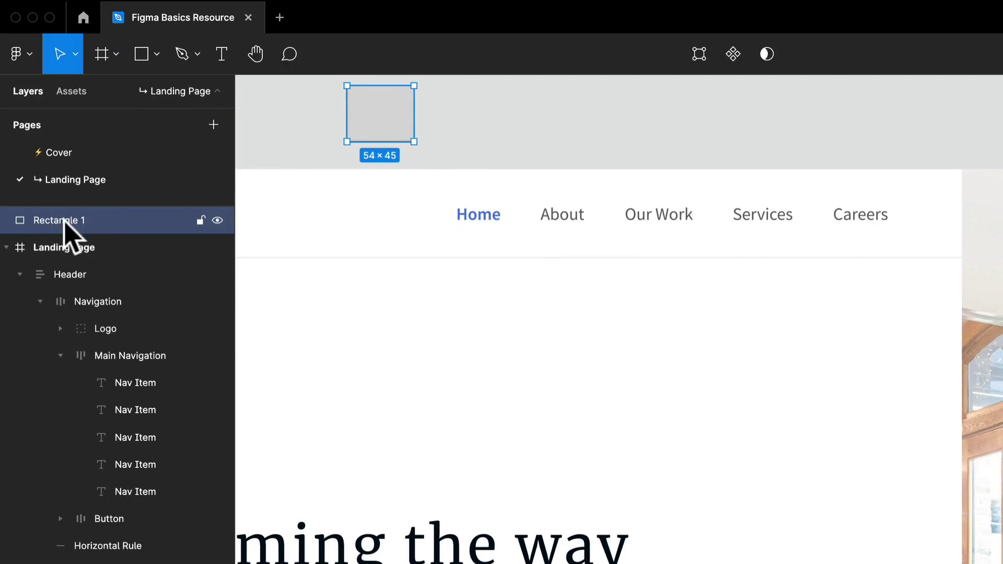
pyautogui.moveTo(64, 220); pyautogui.dragTo(101, 282)
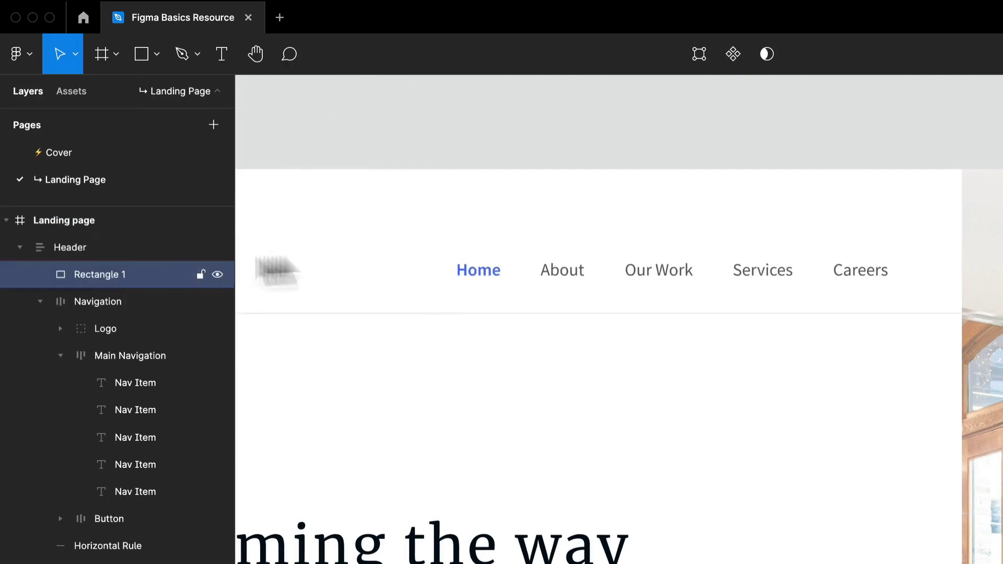
# Move the rectangle from the Header layer into the Hero layer above Main Headline, and delete it.
pyautogui.scroll(-5, 501, 220)
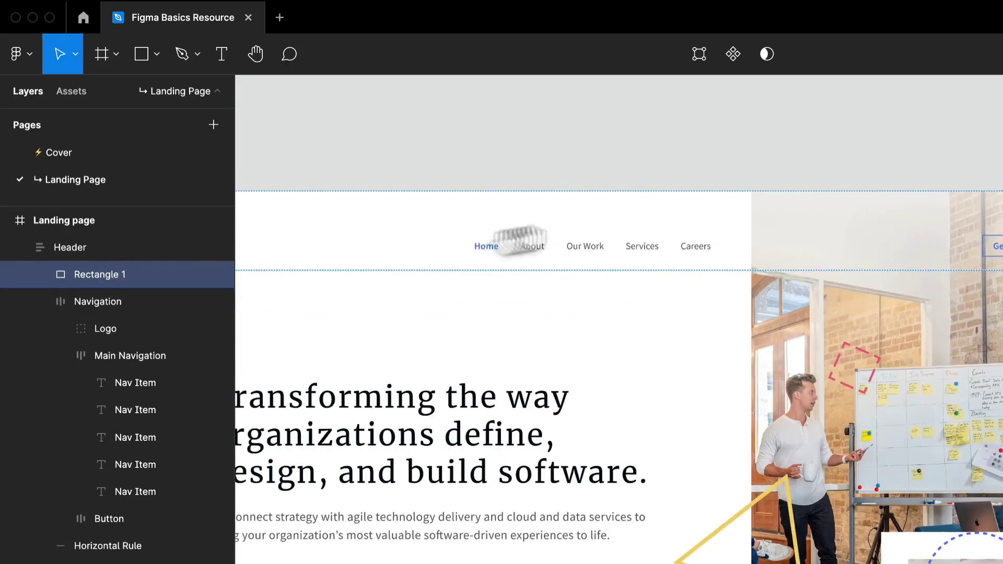
pyautogui.hscroll(-3, 470, 247)
pyautogui.moveTo(108, 273); pyautogui.dragTo(94, 486)
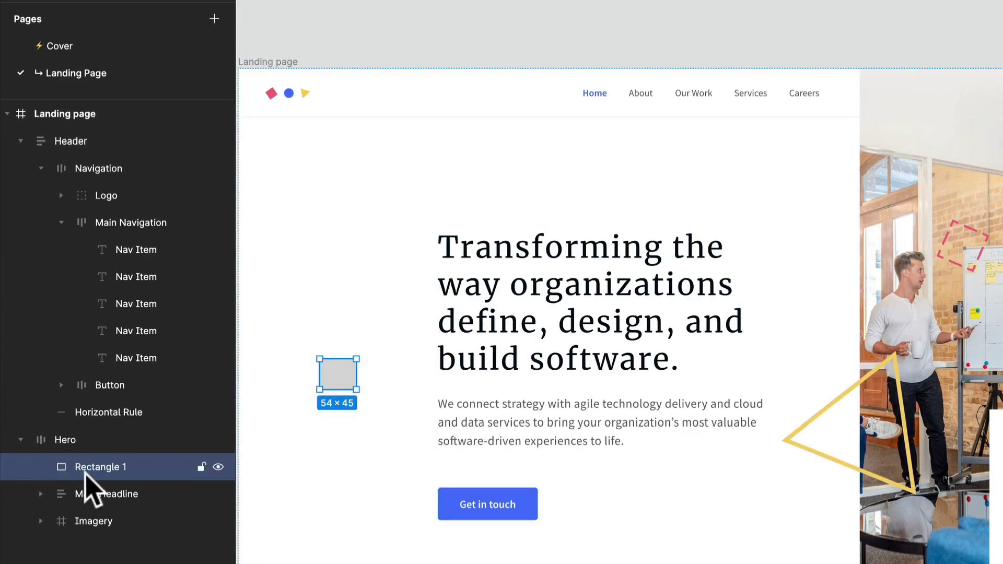
pyautogui.press('Delete')
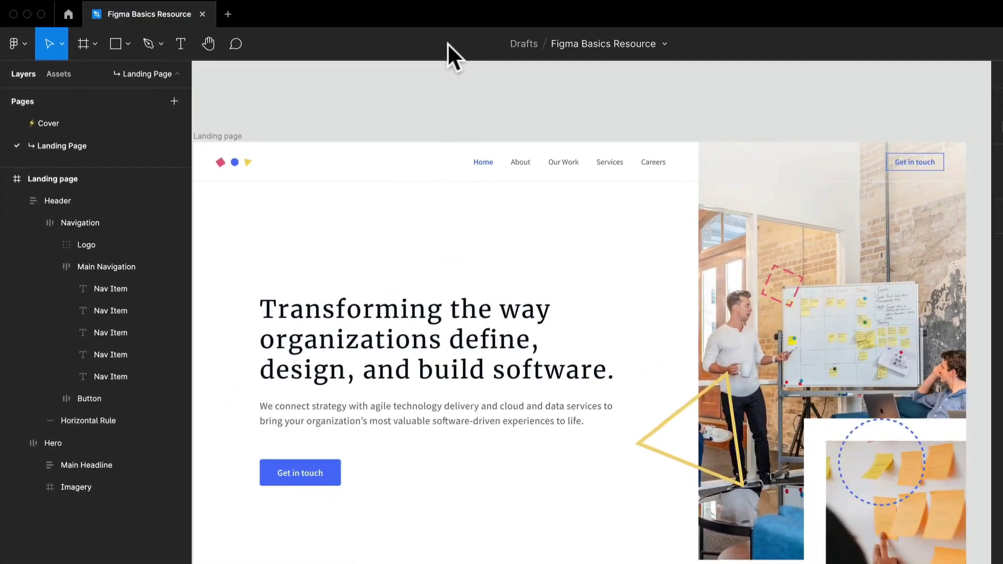
# Examine the actions available for the Navigation layer and the Landing page frame without applying any.
pyautogui.moveTo(372, 119); pyautogui.dragTo(428, 109)
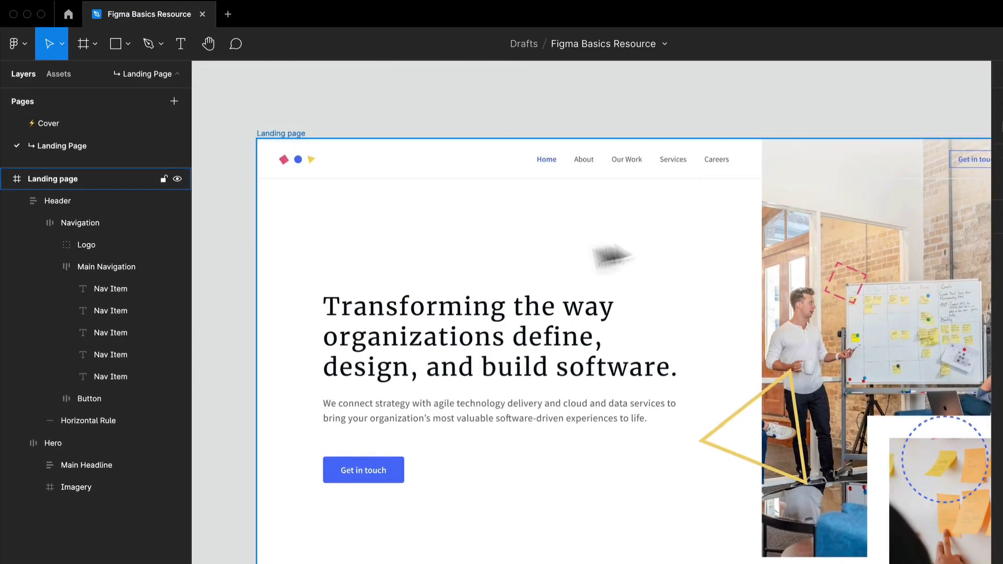
pyautogui.moveTo(386, 317); pyautogui.dragTo(348, 354)
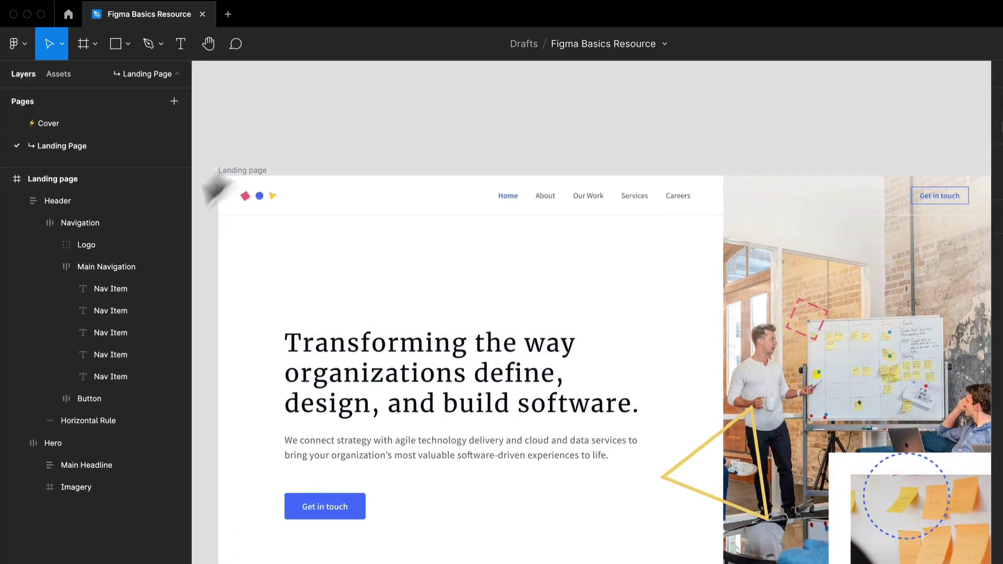
pyautogui.click(89, 225)
pyautogui.rightClick(105, 221)
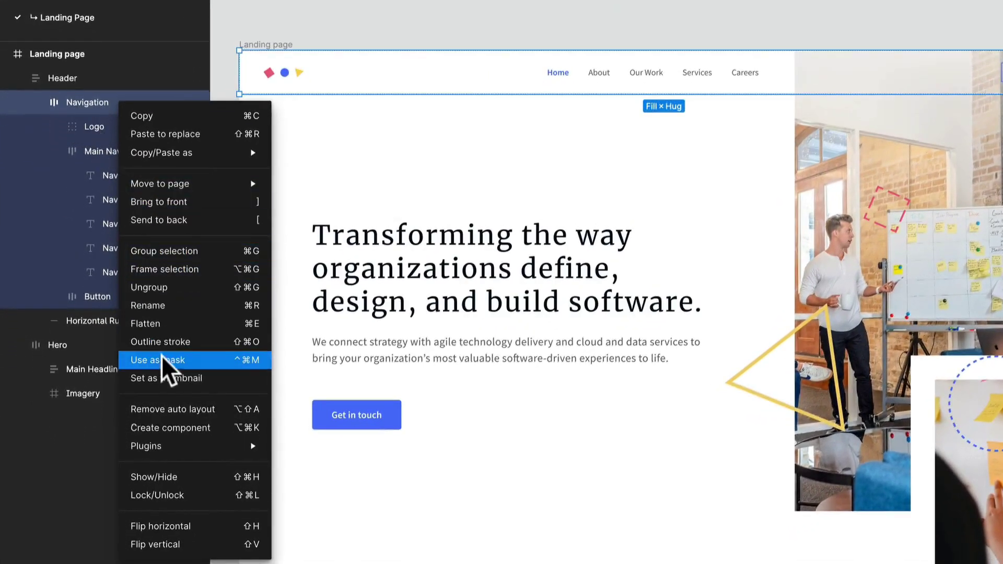
pyautogui.click(392, 161)
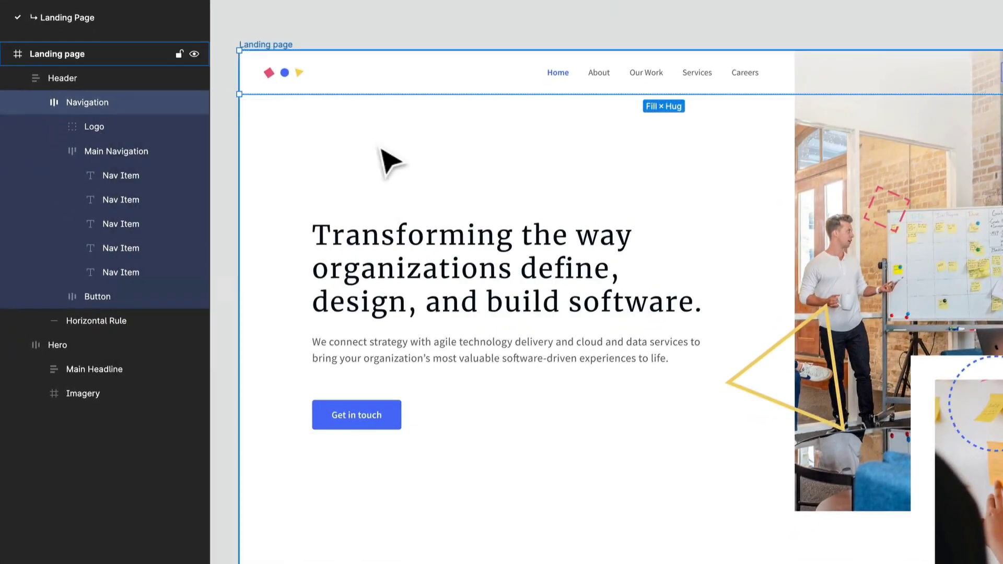
pyautogui.rightClick(326, 131)
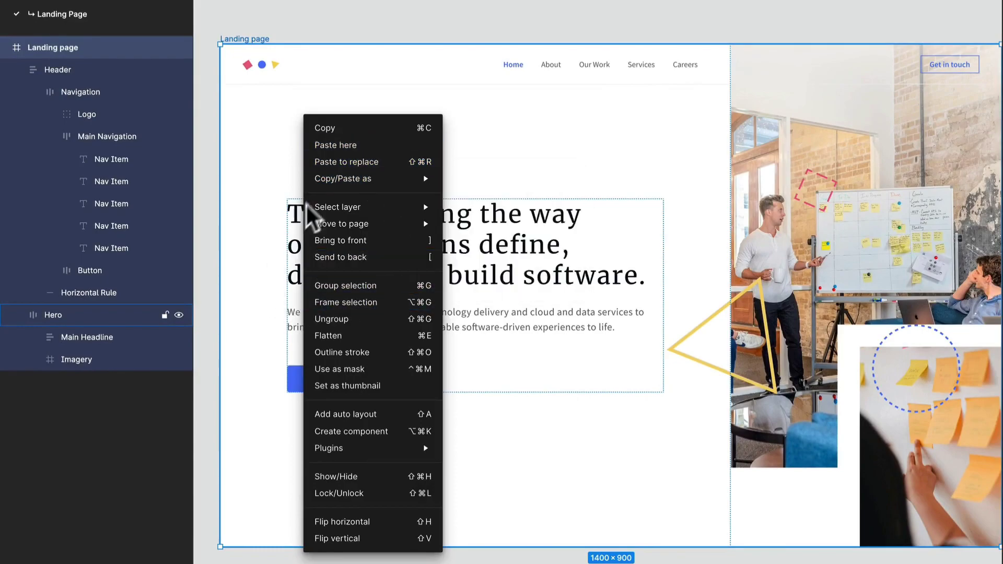
pyautogui.click(290, 45)
# Select the Logo group inside Navigation on the canvas and view its available actions.
pyautogui.doubleClick(257, 64)
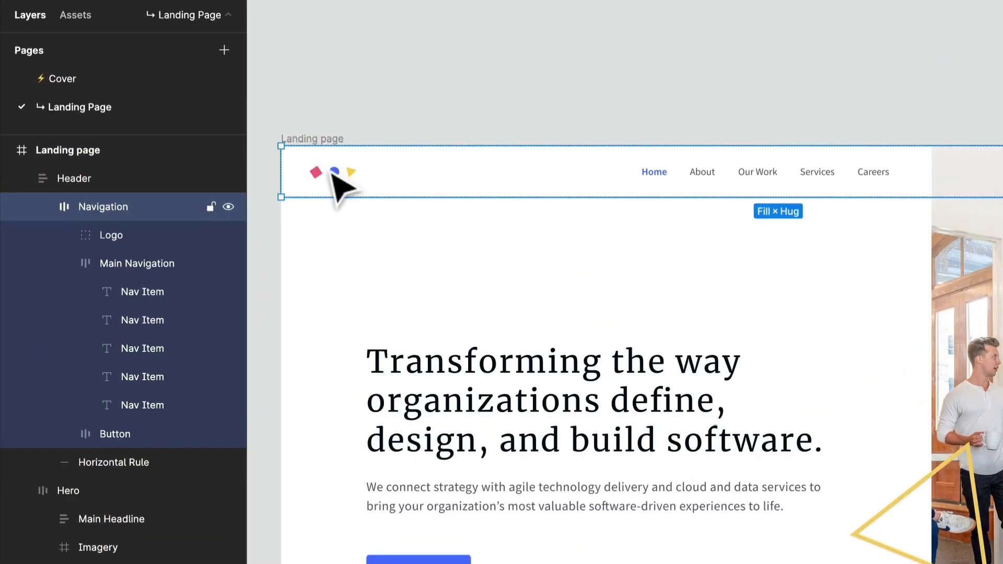
pyautogui.doubleClick(334, 178)
pyautogui.rightClick(336, 175)
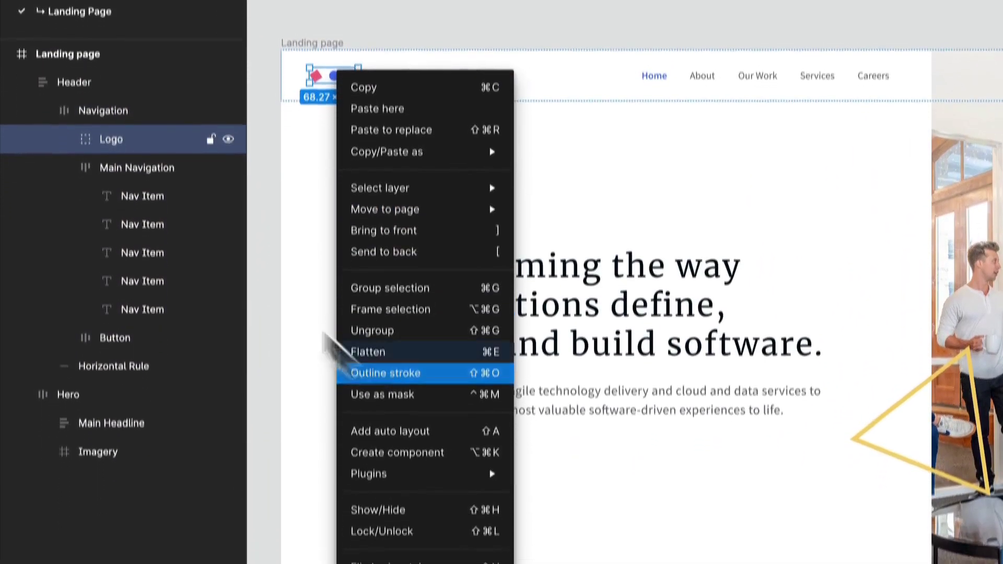
pyautogui.moveTo(132, 149); pyautogui.dragTo(121, 115)
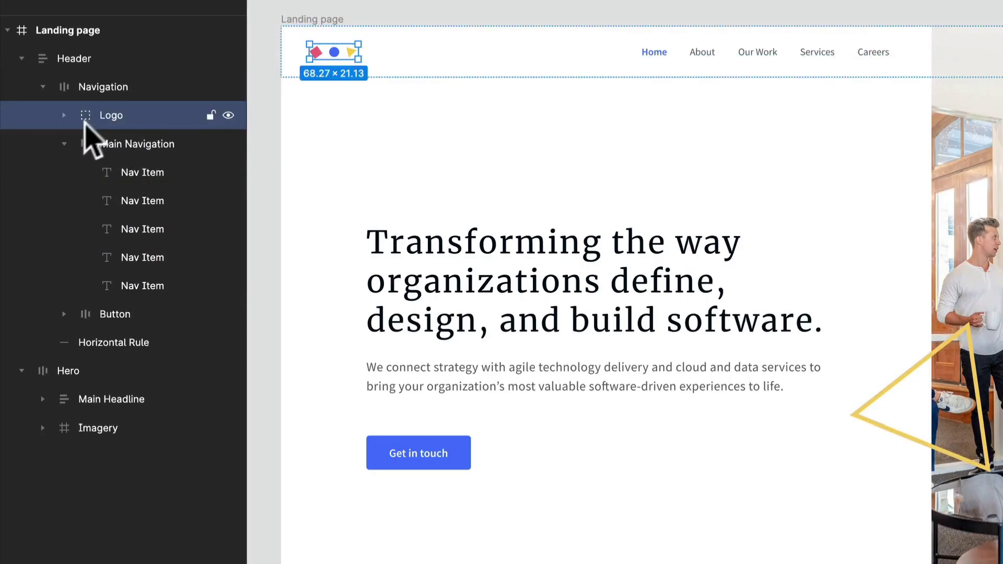
# Collapse the Main Navigation layer, and try deleting the Logo group before undoing the deletion.
pyautogui.click(64, 142)
pyautogui.press('Delete')
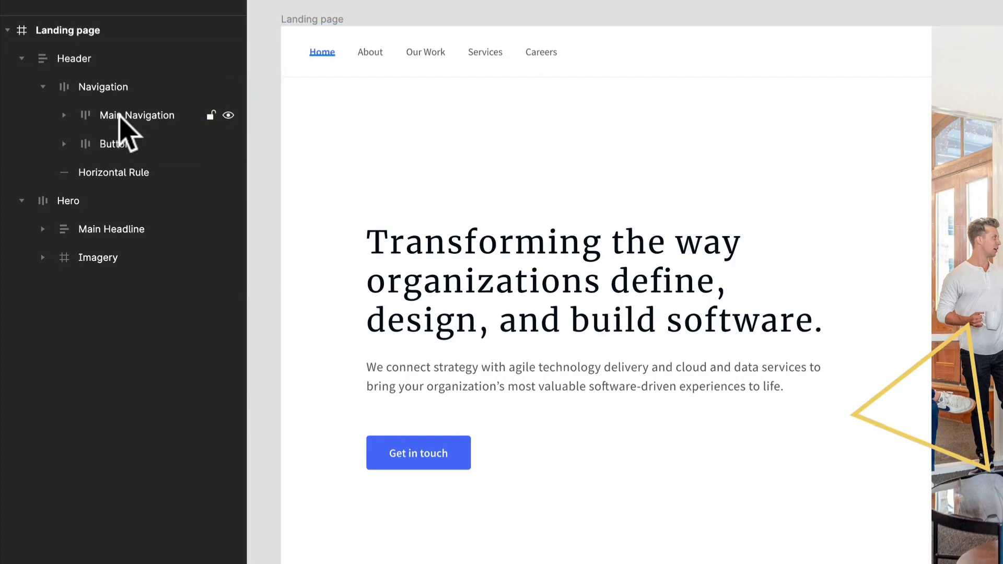
pyautogui.hotkey('ctrl', 'z')
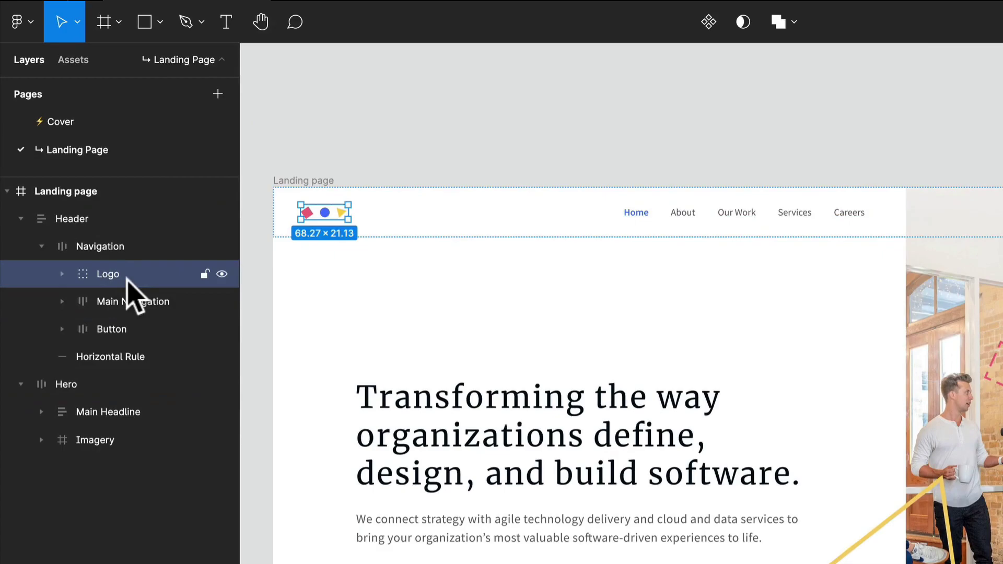
# Rename the Logo layer to Cool Logo and restore its original name, and expand the Imagery layer.
pyautogui.doubleClick(112, 275)
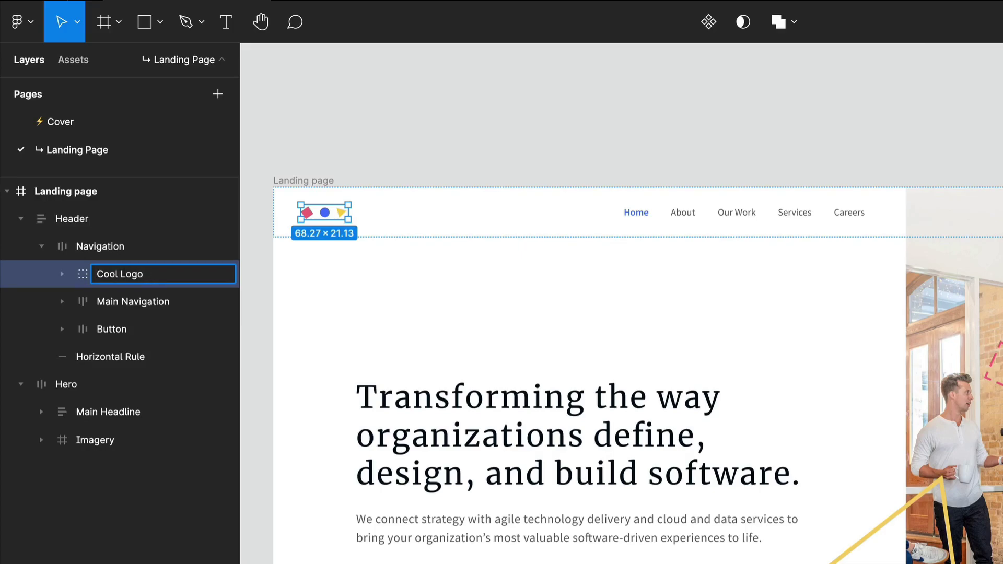
pyautogui.click(381, 145)
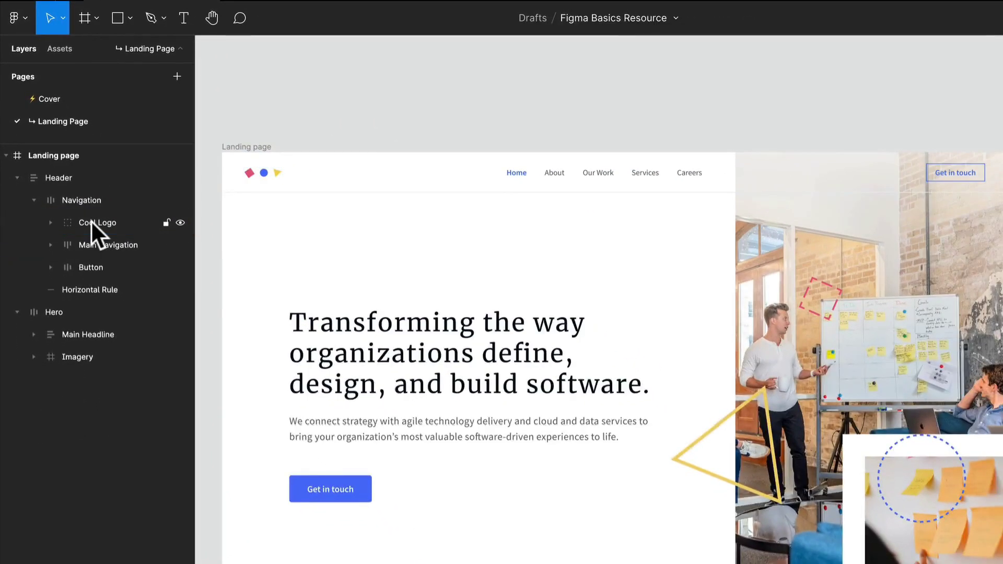
pyautogui.click(92, 224)
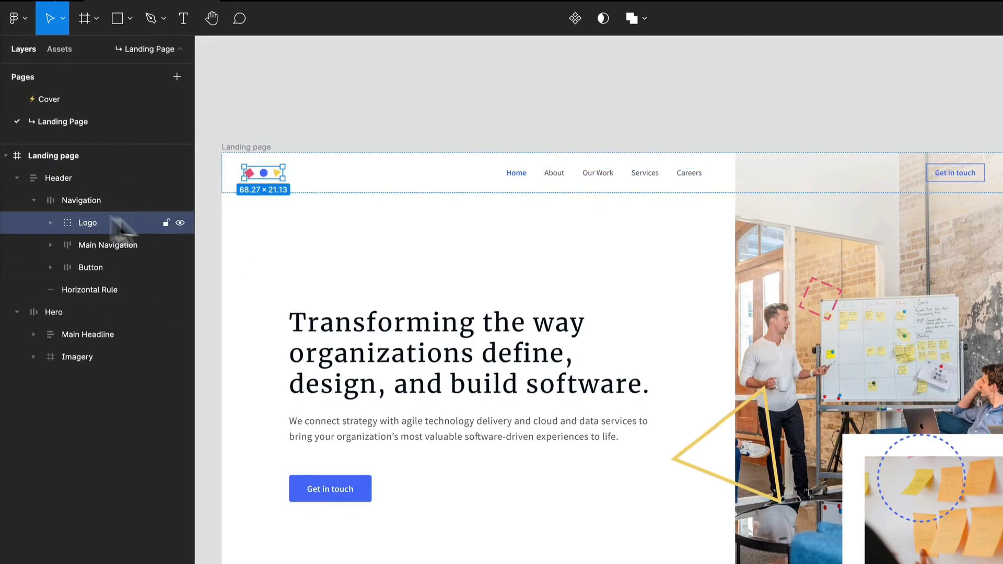
pyautogui.click(31, 357)
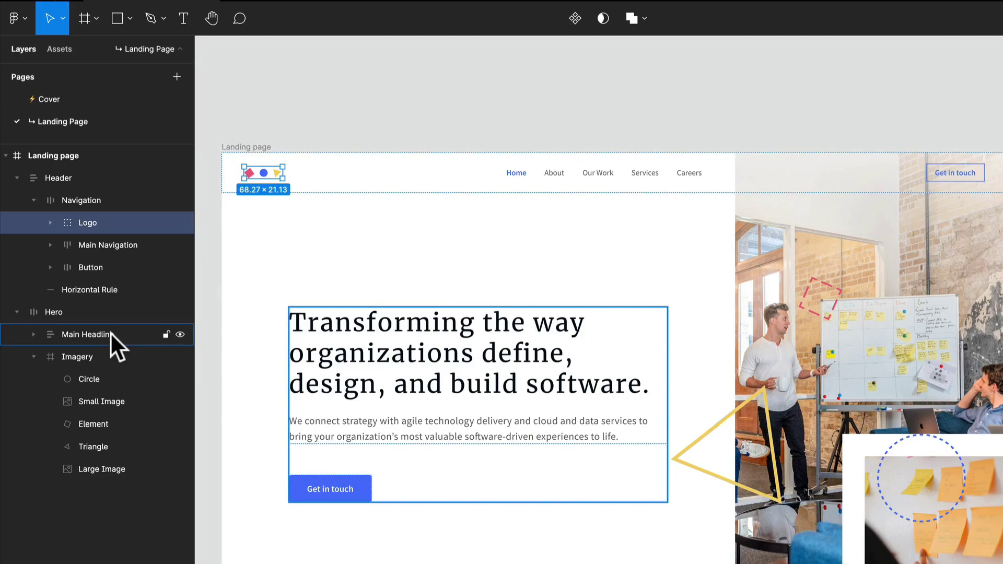
# Draw a frame about 178 × 135 above the Landing page frame, and duplicate it to make a row of six frames.
pyautogui.click(324, 103)
pyautogui.press('f')
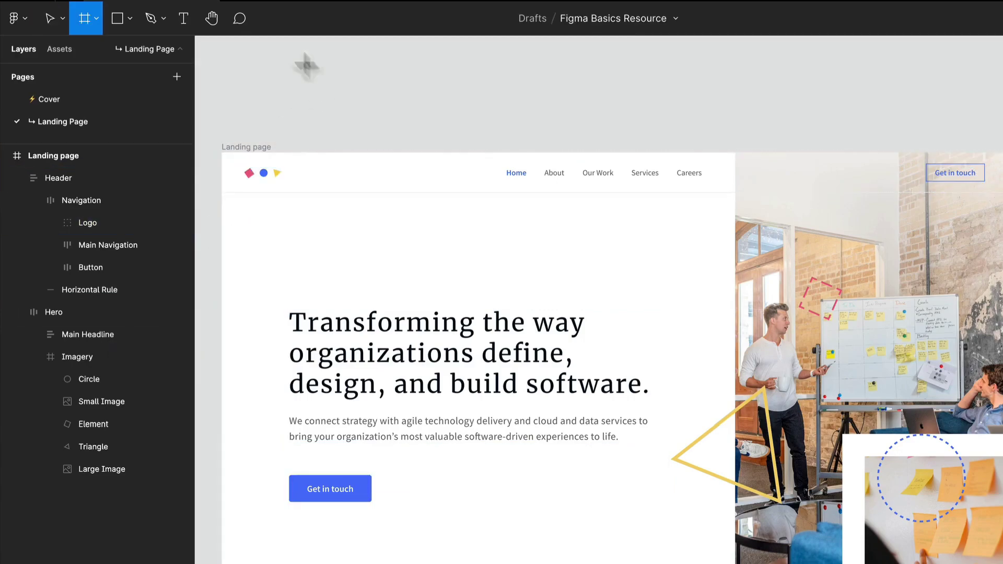
pyautogui.moveTo(301, 56); pyautogui.dragTo(398, 130)
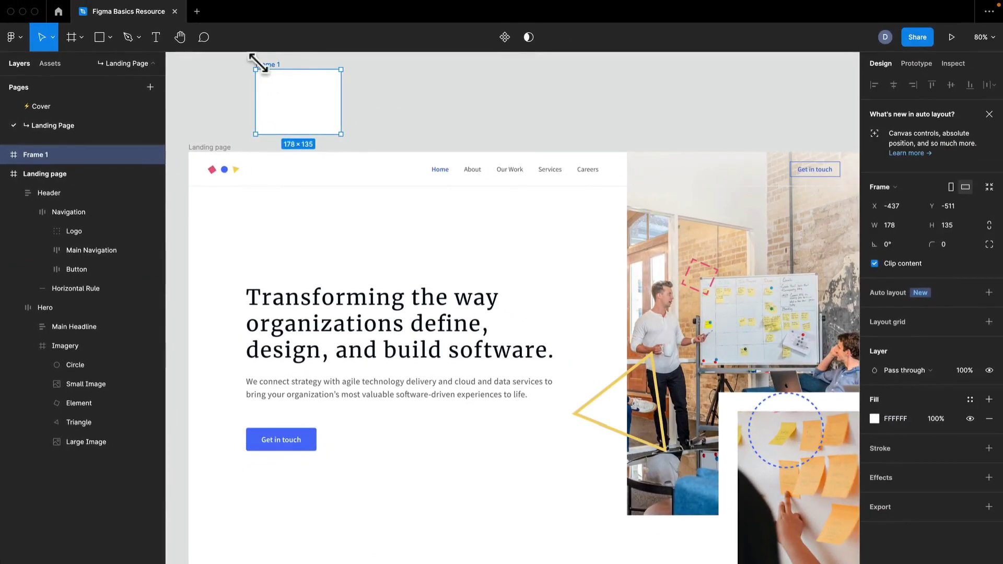
pyautogui.hotkey('ctrl', 'd')
pyautogui.hotkey('ctrl', 'd')
pyautogui.hotkey('ctrl', 'd')
pyautogui.hotkey('ctrl', 'd')
pyautogui.hotkey('ctrl', 'd')
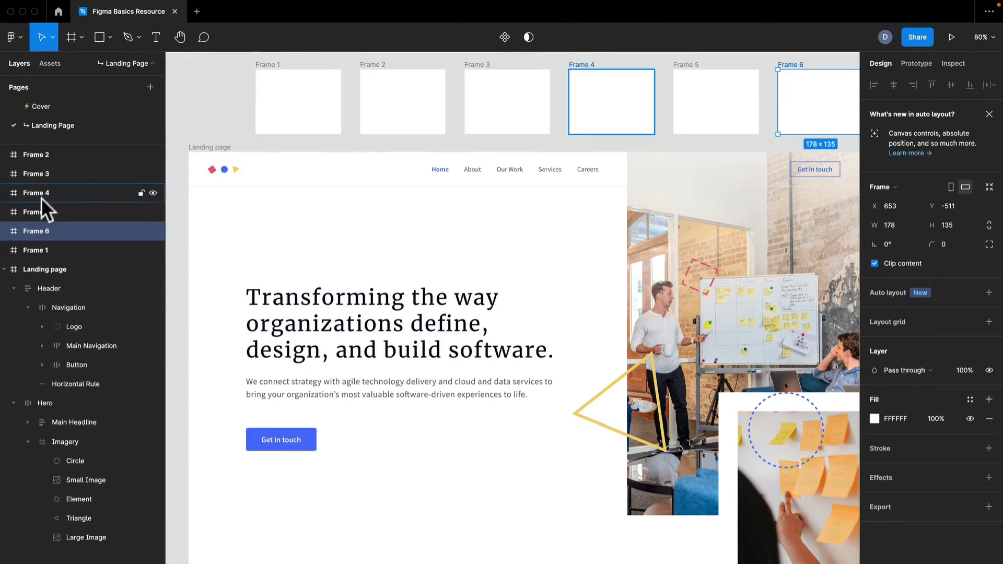
# Select all six empty frames above the landing page and delete them together.
pyautogui.moveTo(274, 94); pyautogui.dragTo(212, 205)
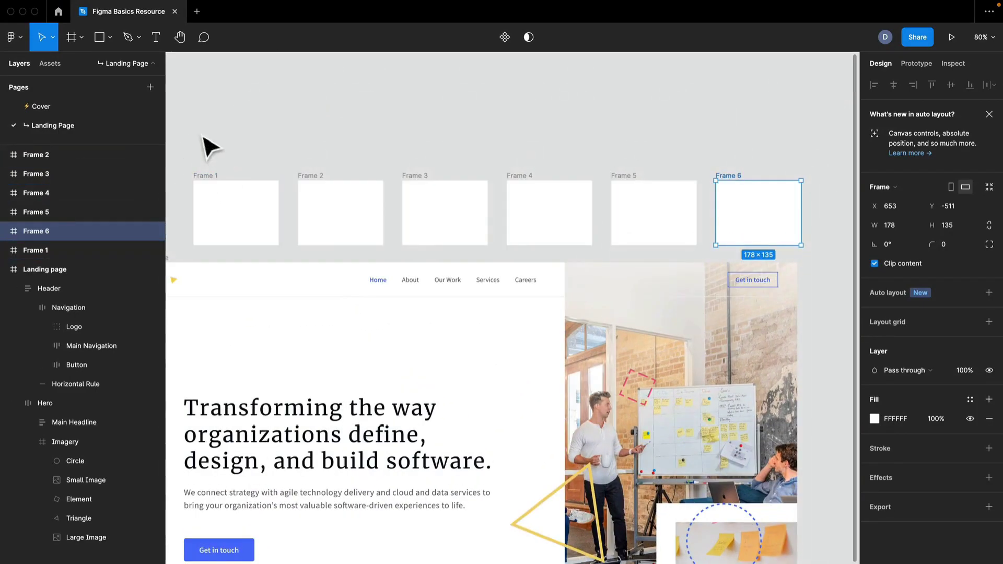
pyautogui.moveTo(199, 142); pyautogui.dragTo(783, 215)
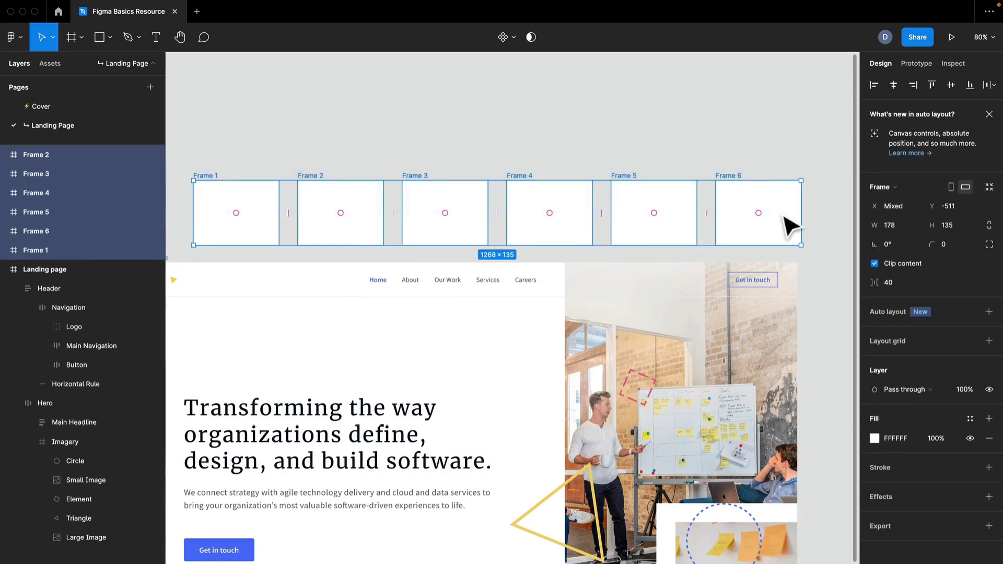
pyautogui.press('Delete')
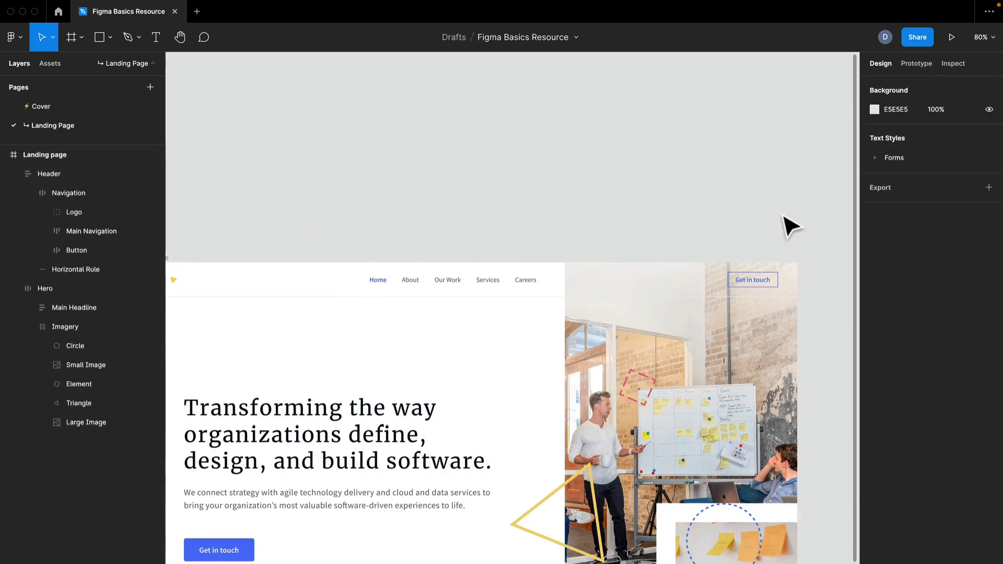
# Select the Navigation layer and examine its available actions without applying any.
pyautogui.moveTo(485, 212); pyautogui.dragTo(575, 103)
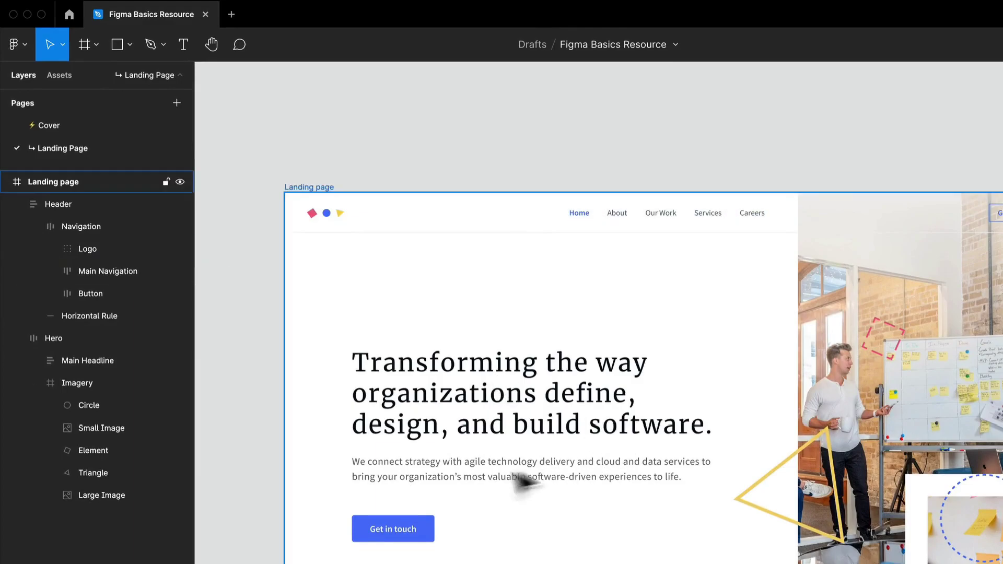
pyautogui.click(90, 228)
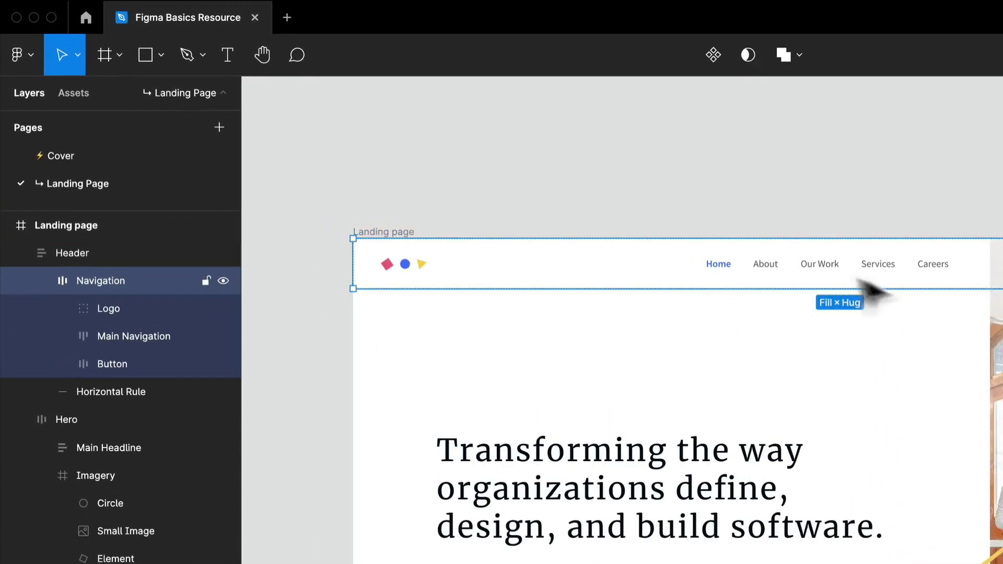
pyautogui.rightClick(115, 271)
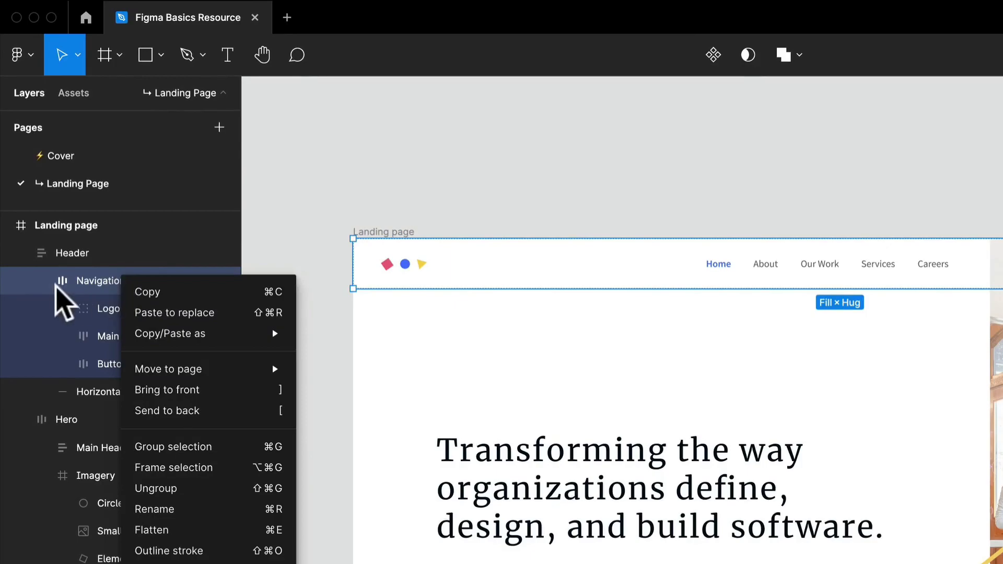
pyautogui.click(99, 276)
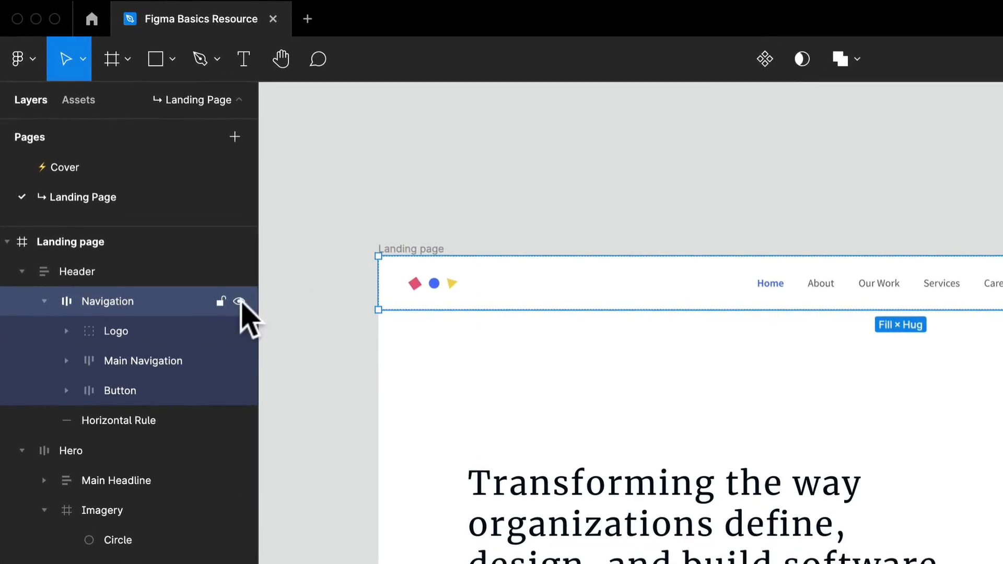
# Hide and reshow the Navigation layer, and lock it against selection on the canvas.
pyautogui.click(240, 302)
pyautogui.click(240, 302)
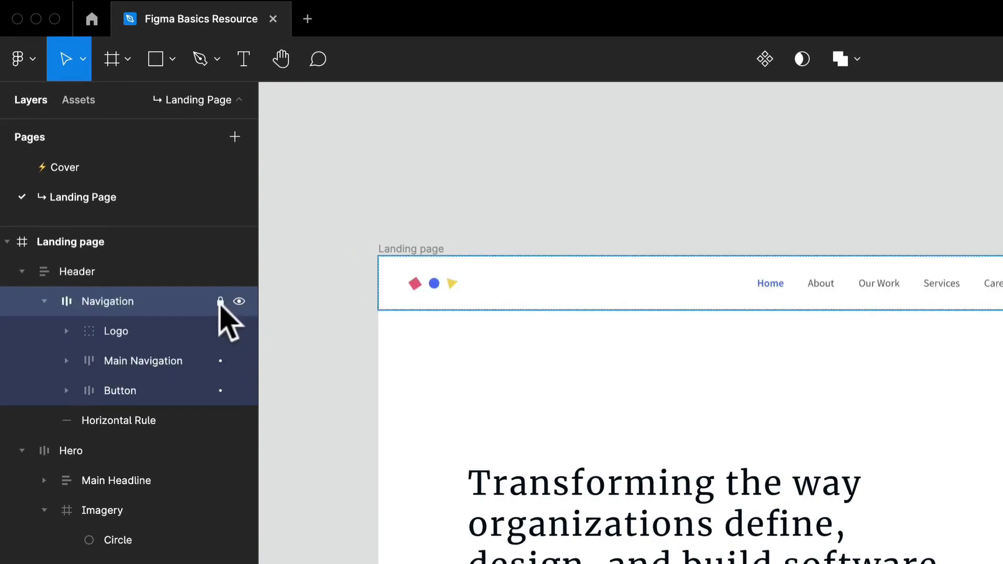
pyautogui.click(221, 302)
pyautogui.click(632, 307)
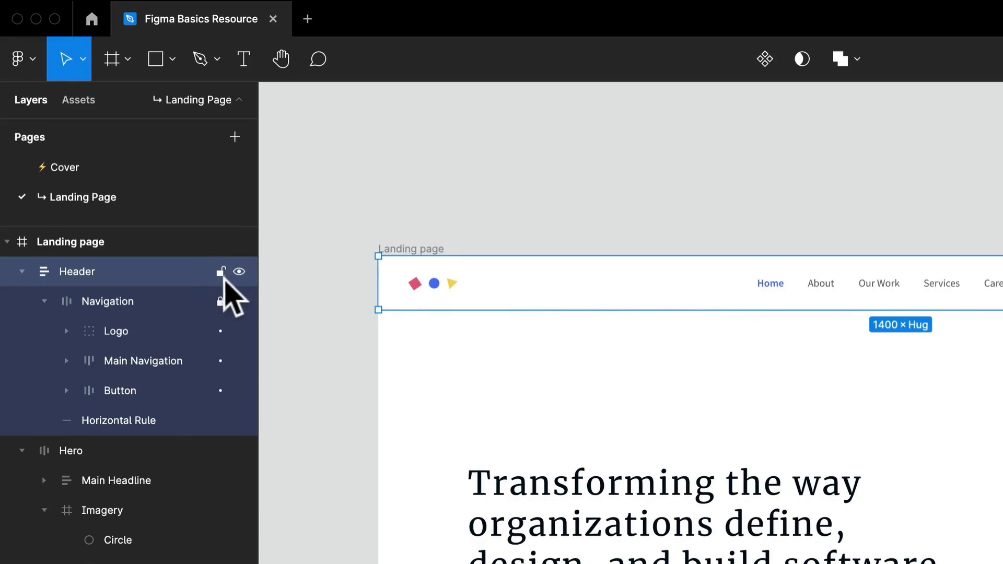
# Lock the Header layer, test selecting through it on the canvas, and unlock it again.
pyautogui.click(221, 271)
pyautogui.click(530, 290)
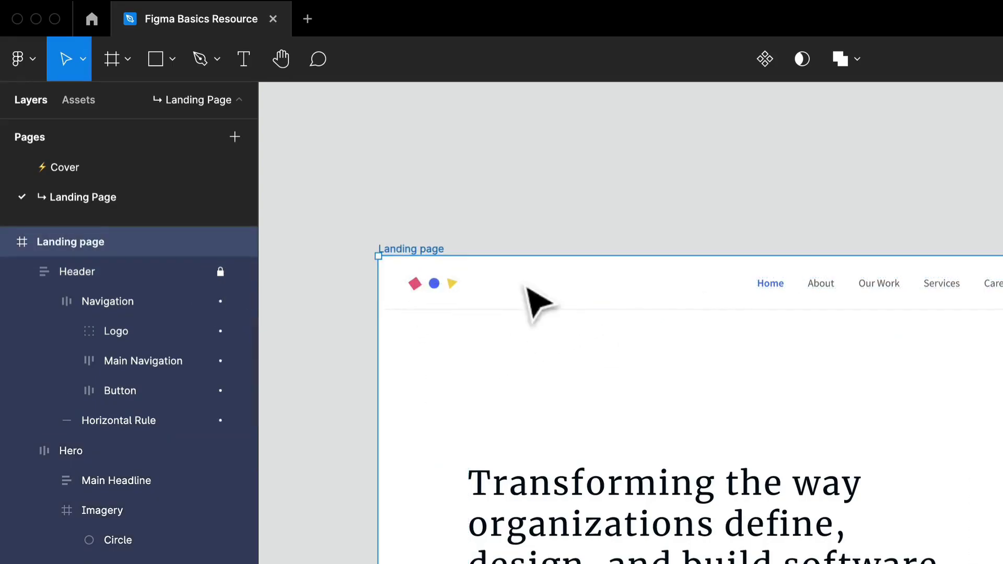
pyautogui.click(580, 321)
pyautogui.press('super+z')
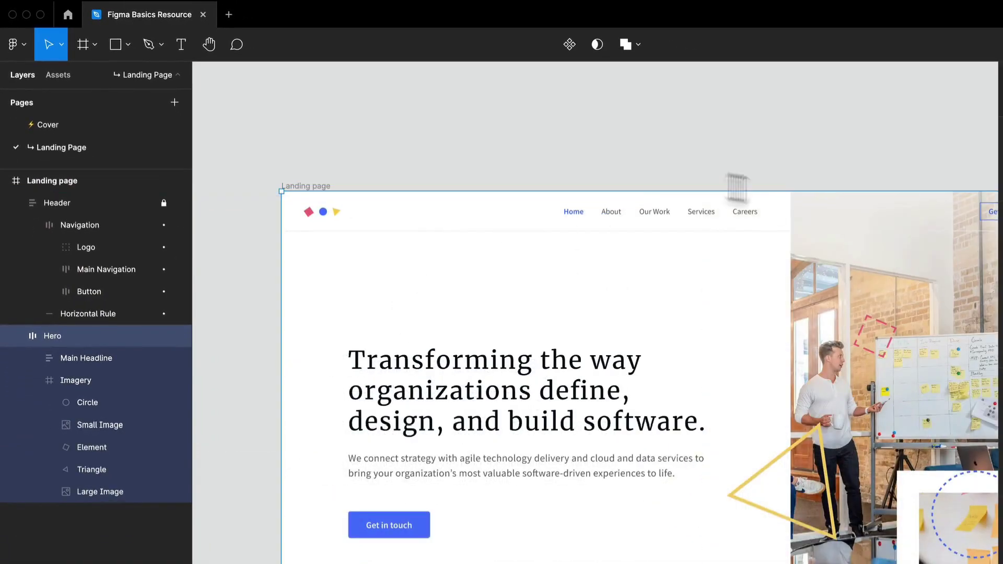
pyautogui.click(163, 202)
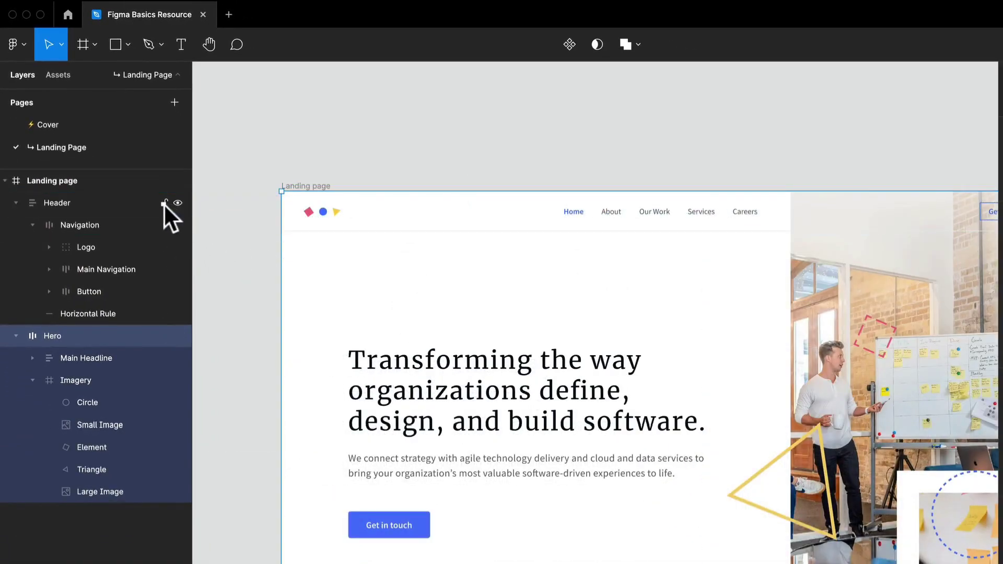
# Hide the Header layer, make it visible again, and clear the selection.
pyautogui.click(178, 202)
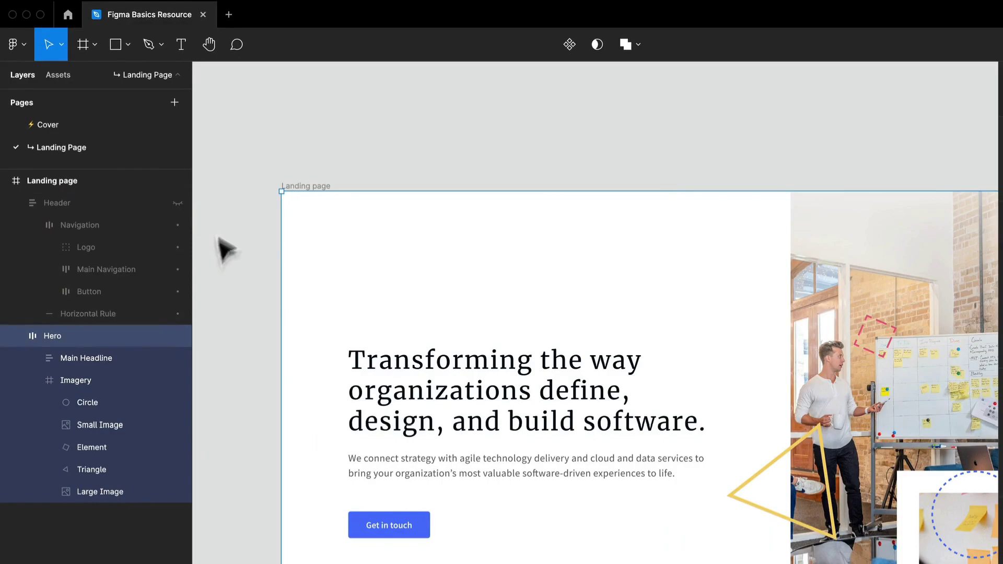
pyautogui.click(178, 202)
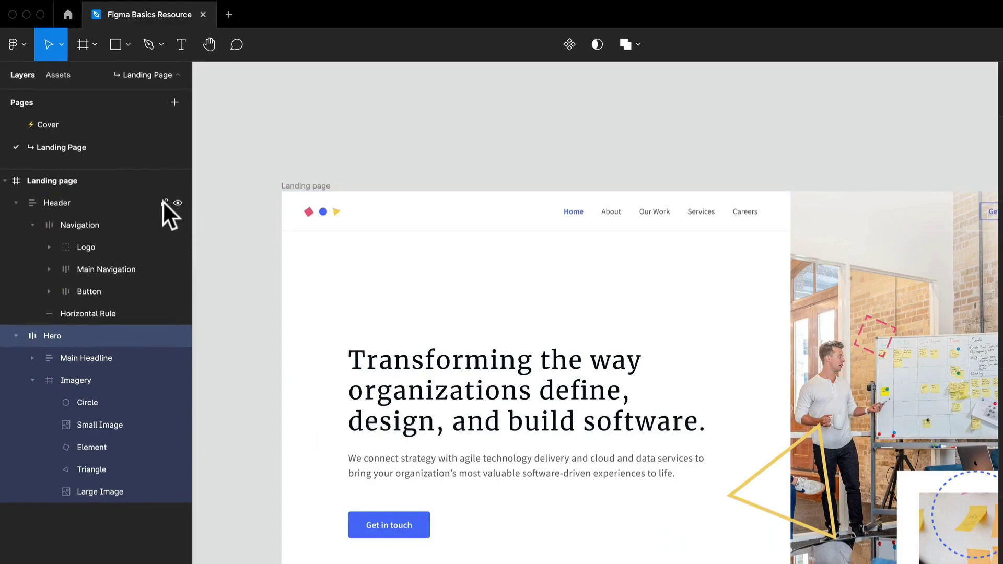
pyautogui.click(295, 164)
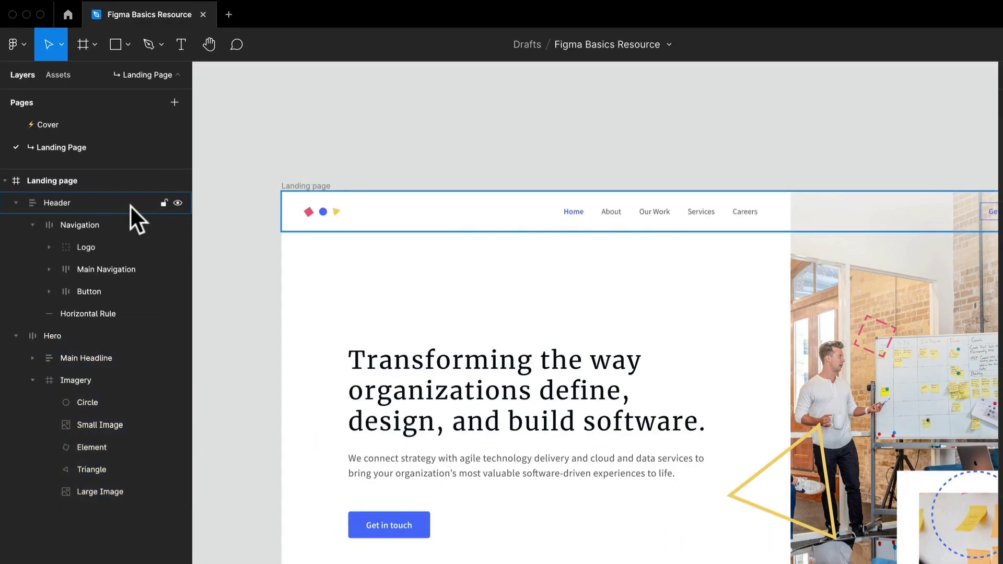
# Examine the actions available for the Header layer, and display the file's assets with nothing selected.
pyautogui.rightClick(109, 207)
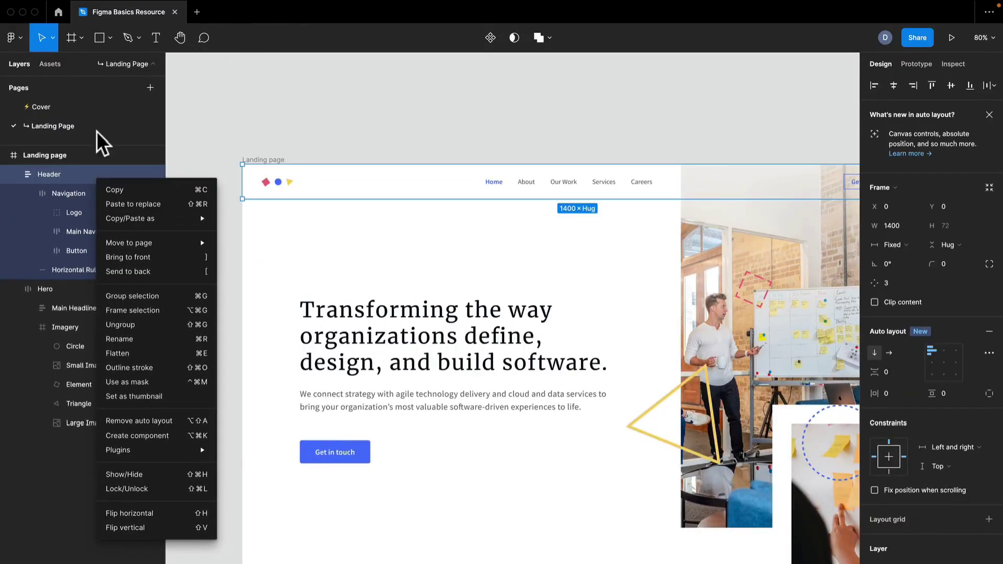
pyautogui.click(186, 110)
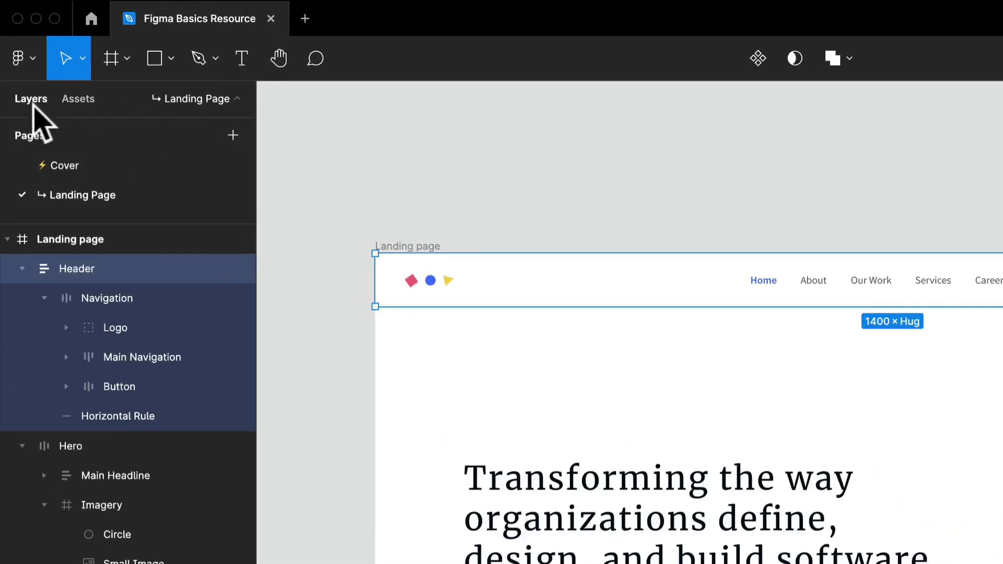
pyautogui.click(77, 99)
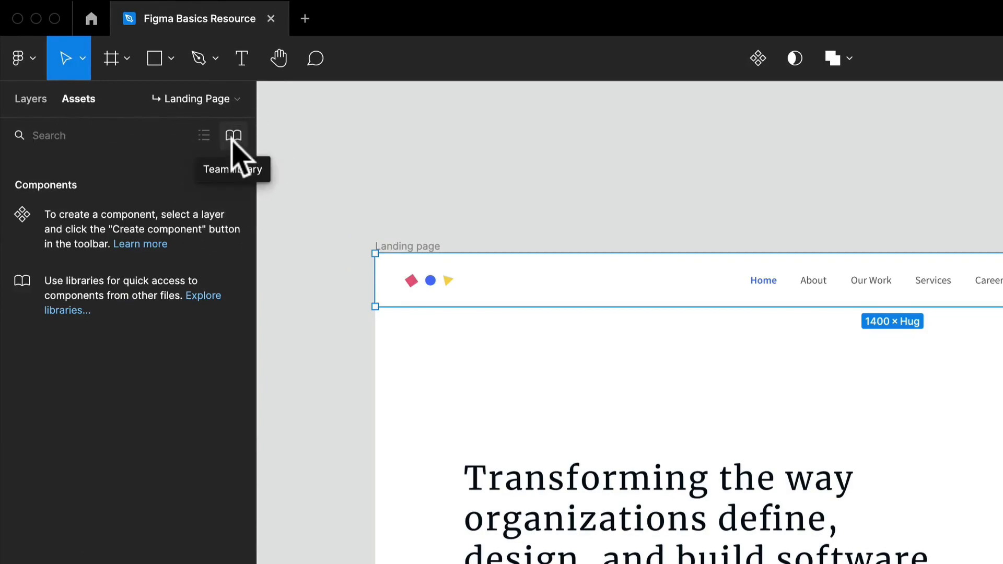
pyautogui.click(385, 170)
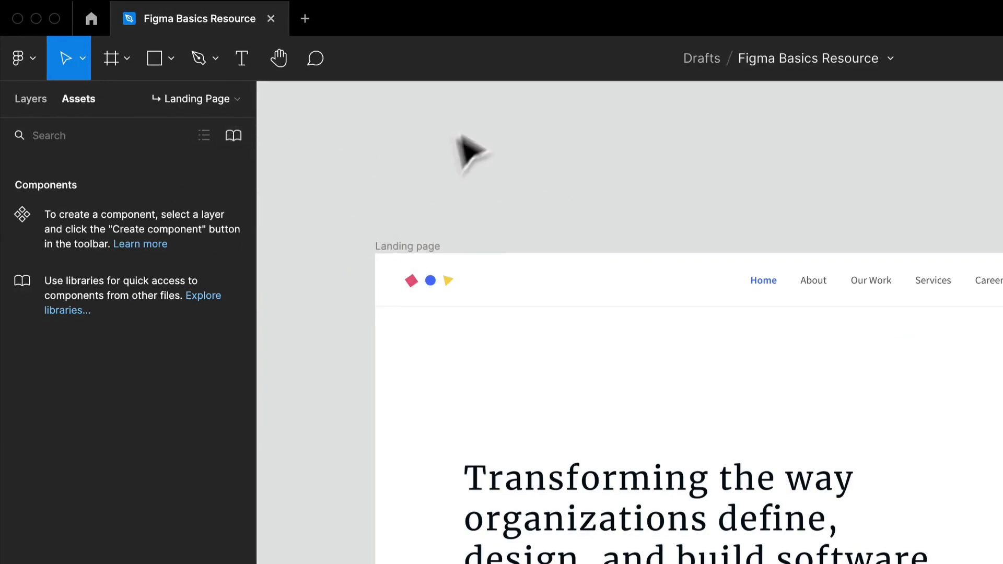
# Move the blue Get in touch button out of the hero section onto the empty canvas above the landing page.
pyautogui.click(433, 294)
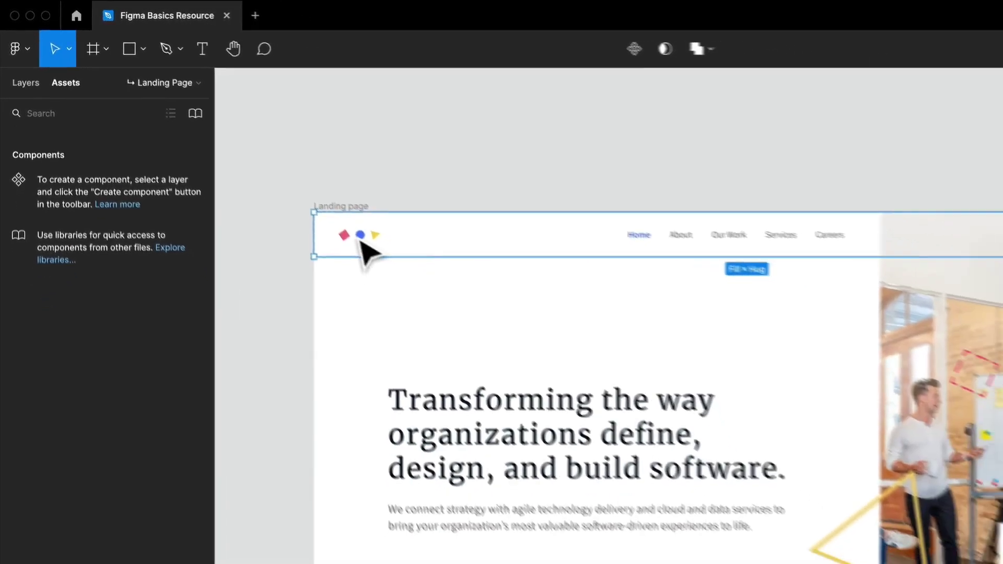
pyautogui.click(361, 241)
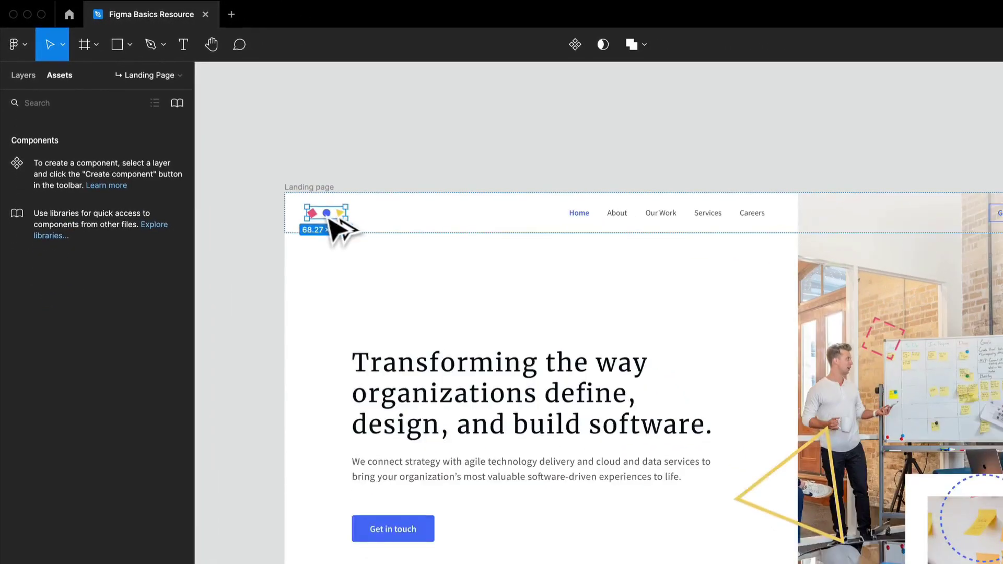
pyautogui.click(393, 541)
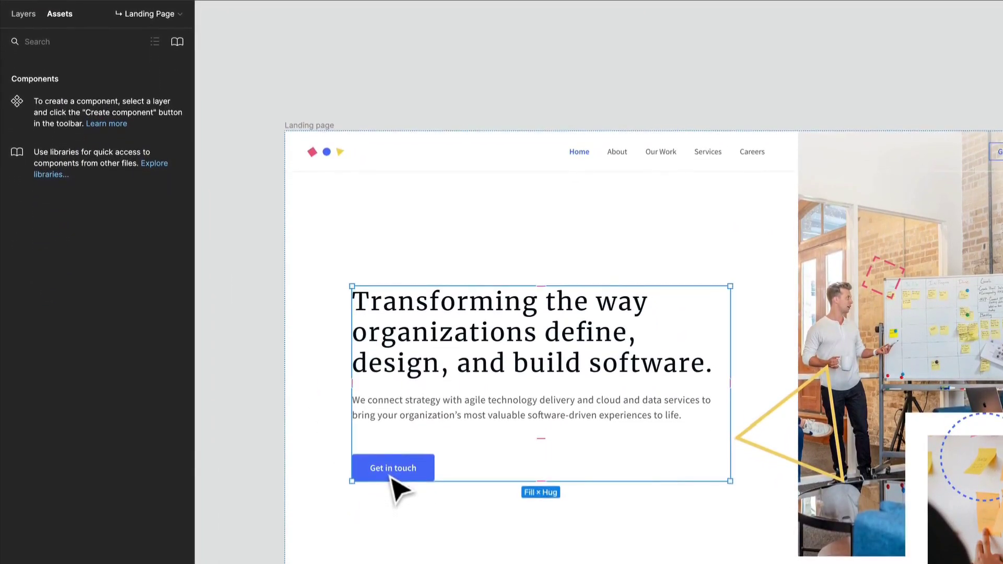
pyautogui.click(387, 471)
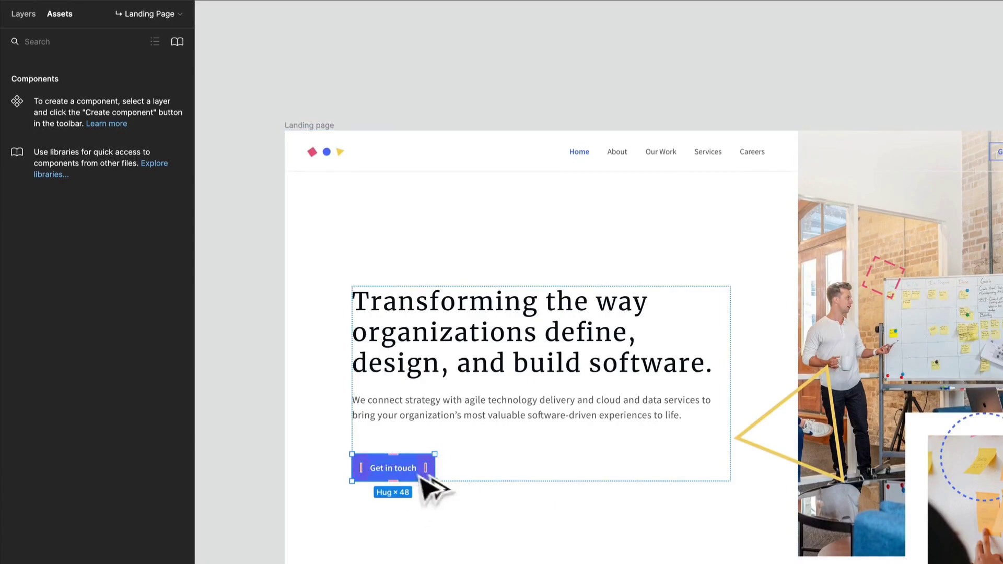
pyautogui.moveTo(399, 466); pyautogui.dragTo(435, 168)
# Create a component from the Get in touch button above the landing page.
pyautogui.scroll(5, 384, 51)
pyautogui.scroll(2, 325, 119)
pyautogui.scroll(-1, 369, 163)
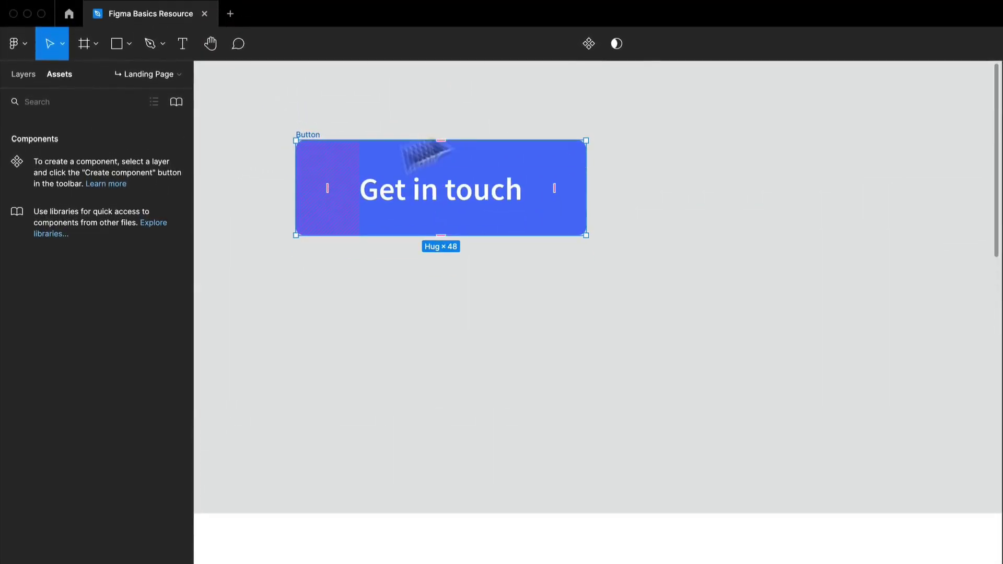
pyautogui.click(589, 44)
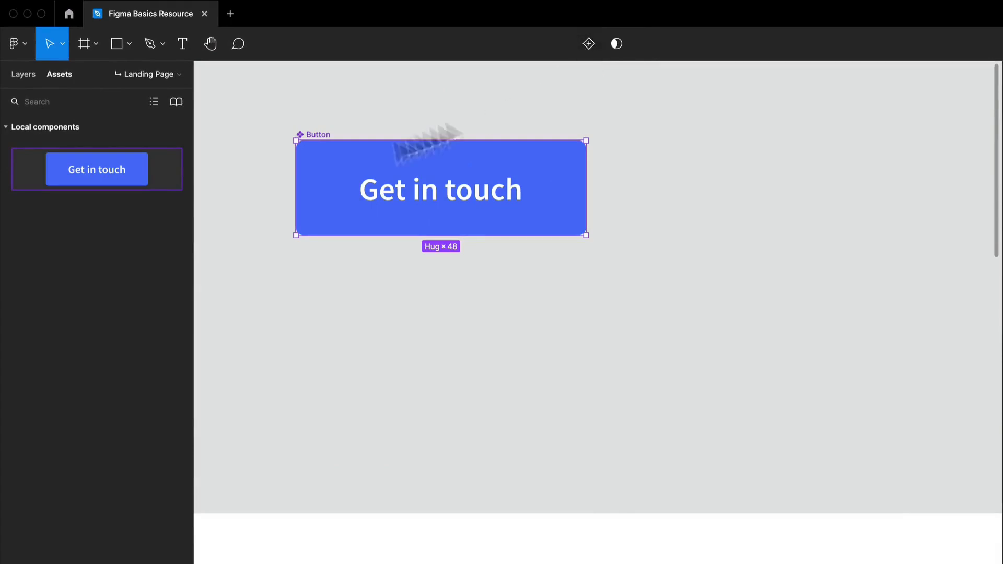
# Place two instances of the Get in touch button component on the canvas around the original, dismissing the Insert component tip.
pyautogui.moveTo(67, 171); pyautogui.dragTo(440, 351)
pyautogui.moveTo(109, 187); pyautogui.dragTo(799, 231)
pyautogui.moveTo(945, 204); pyautogui.dragTo(802, 223)
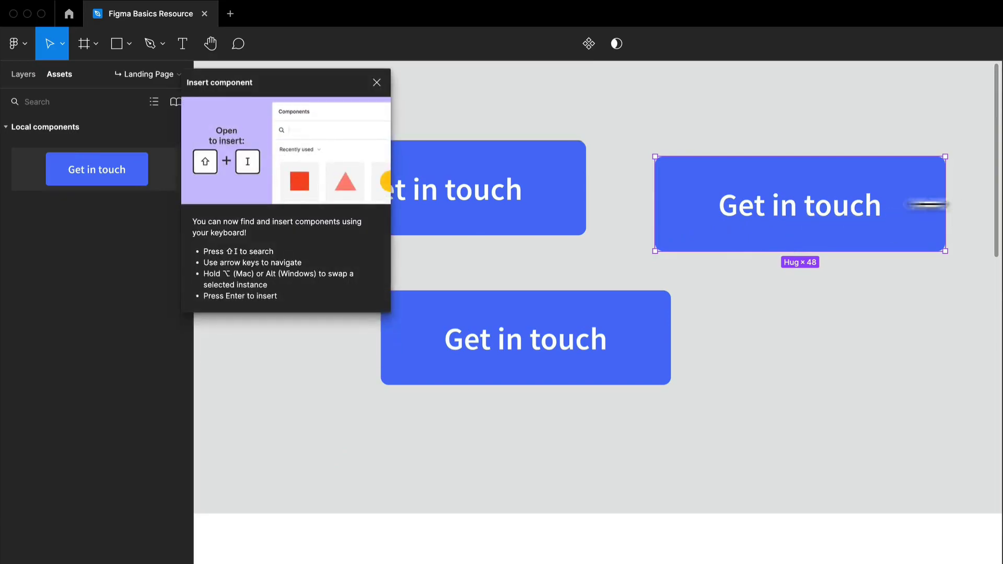
pyautogui.doubleClick(690, 192)
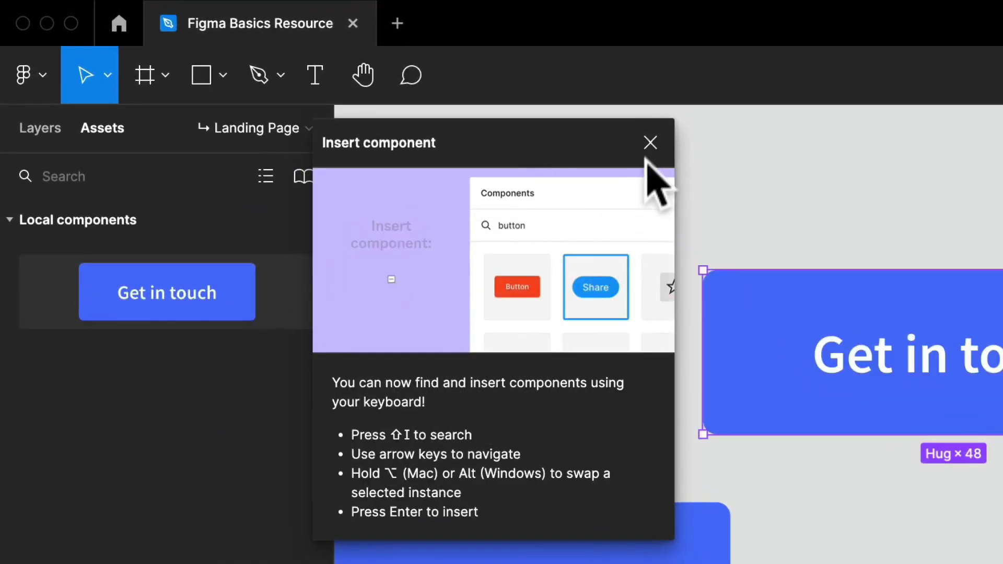
pyautogui.click(650, 142)
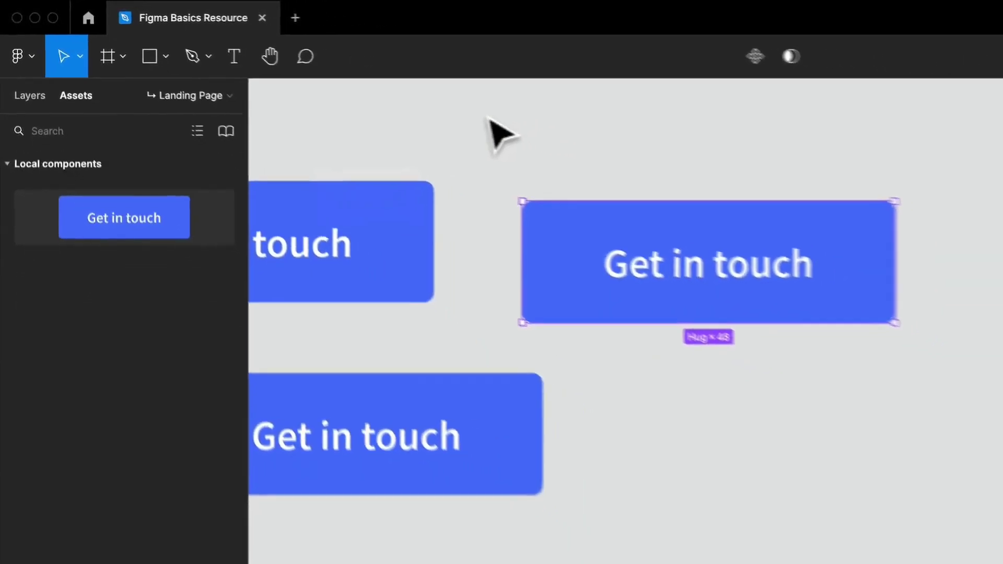
pyautogui.moveTo(536, 250); pyautogui.dragTo(688, 266)
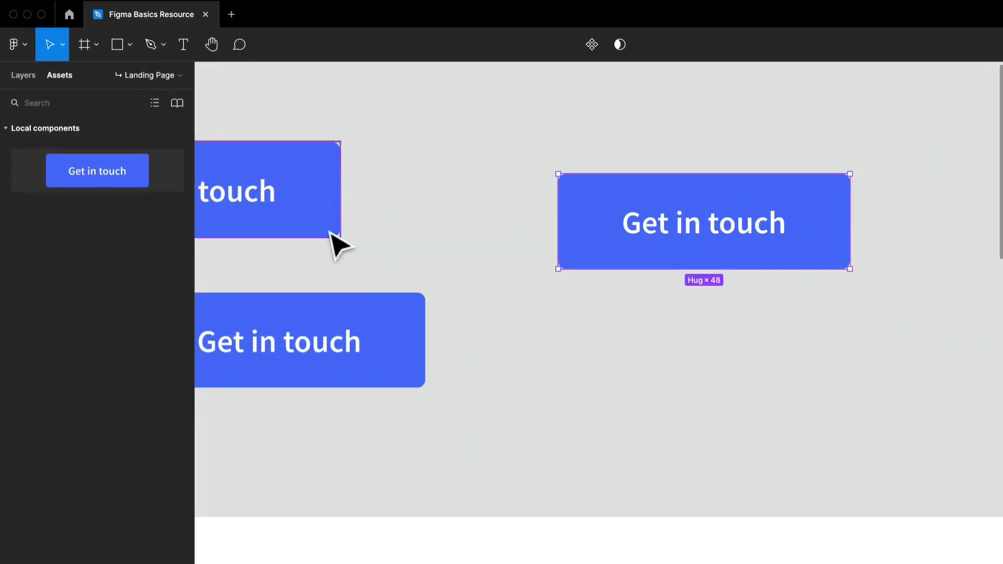
# Delete both Get in touch button instances, keeping only the main component.
pyautogui.press('space')
pyautogui.moveTo(342, 241); pyautogui.dragTo(479, 242)
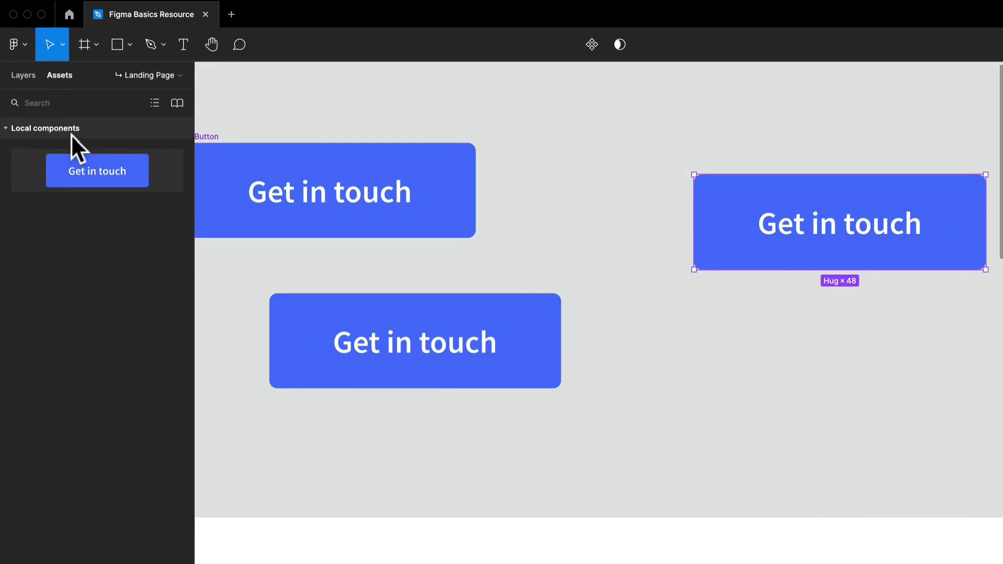
pyautogui.keyDown('shift'); pyautogui.click(535, 371); pyautogui.keyUp('shift')
pyautogui.press('Delete')
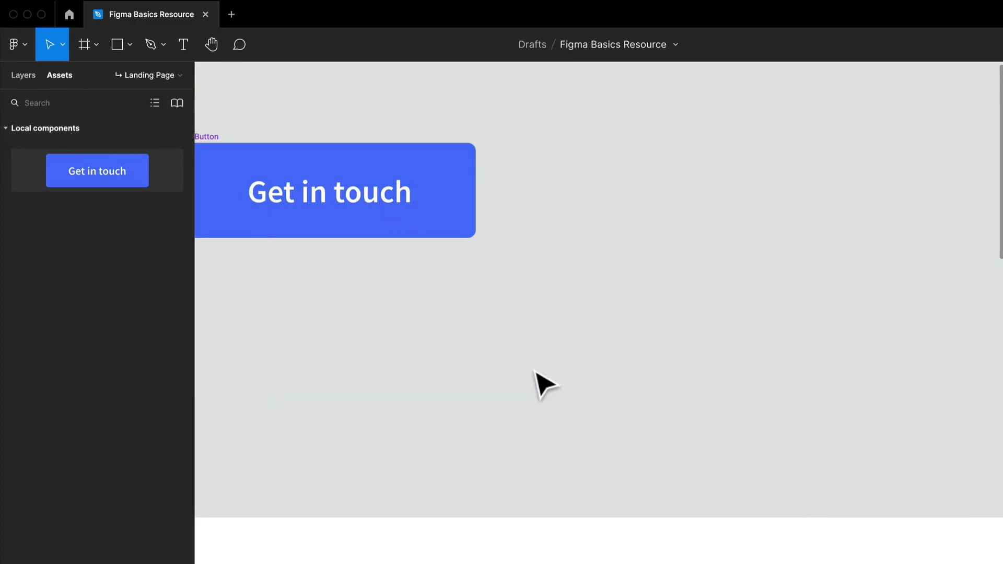
# Move the Get in touch button component across the canvas above the landing page to X -489, Y -529.
pyautogui.click(378, 209)
pyautogui.moveTo(378, 209); pyautogui.dragTo(544, 199)
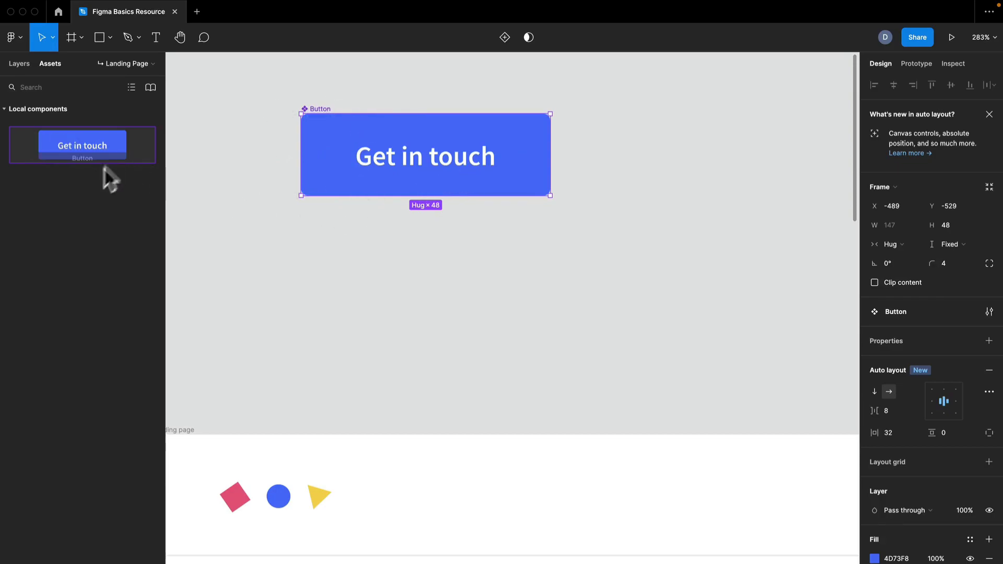
pyautogui.click(271, 316)
# Copy the header's three-shape logo to just below the Get in touch button and turn the copy into a component.
pyautogui.click(282, 493)
pyautogui.press('Escape')
pyautogui.click(322, 496)
pyautogui.doubleClick(322, 495)
pyautogui.moveTo(321, 494); pyautogui.dragTo(377, 256)
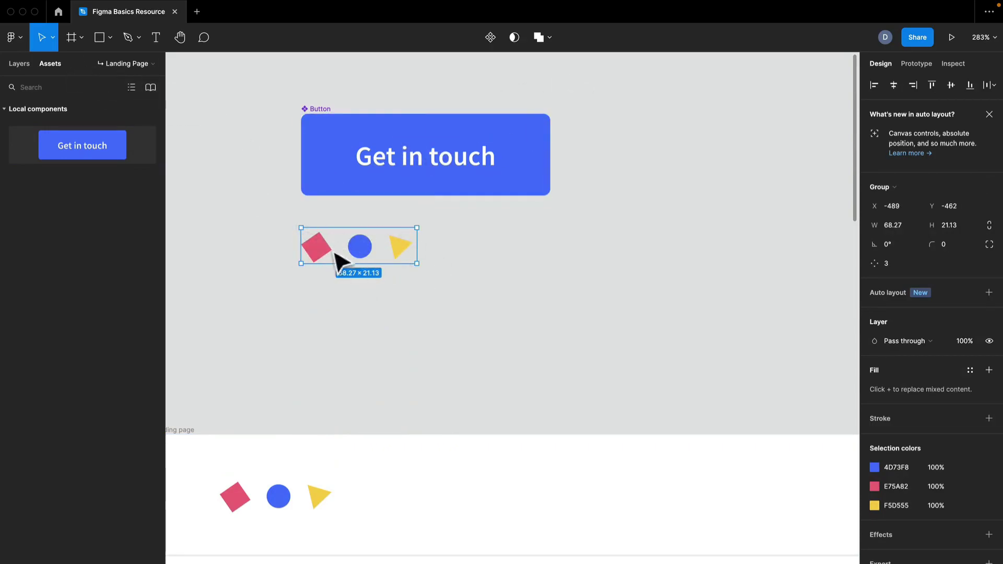
pyautogui.click(495, 36)
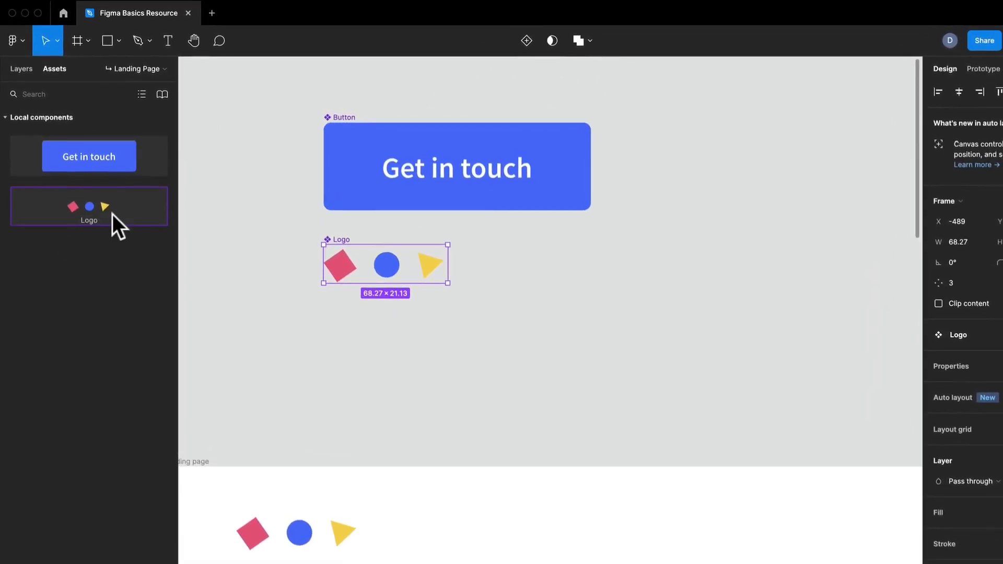
# Select the Button and Logo components together and view them in the layer list.
pyautogui.click(118, 166)
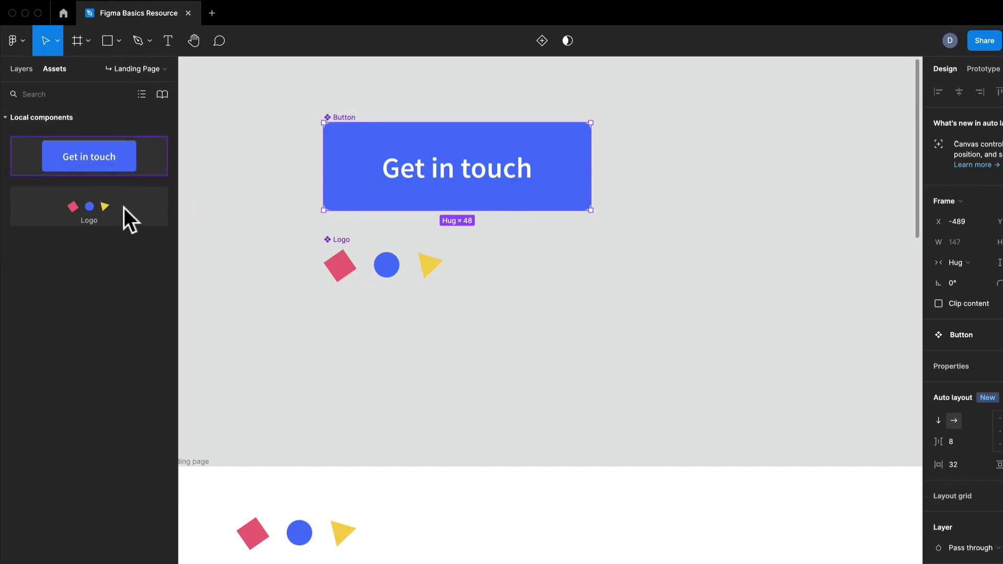
pyautogui.moveTo(266, 85); pyautogui.dragTo(786, 342)
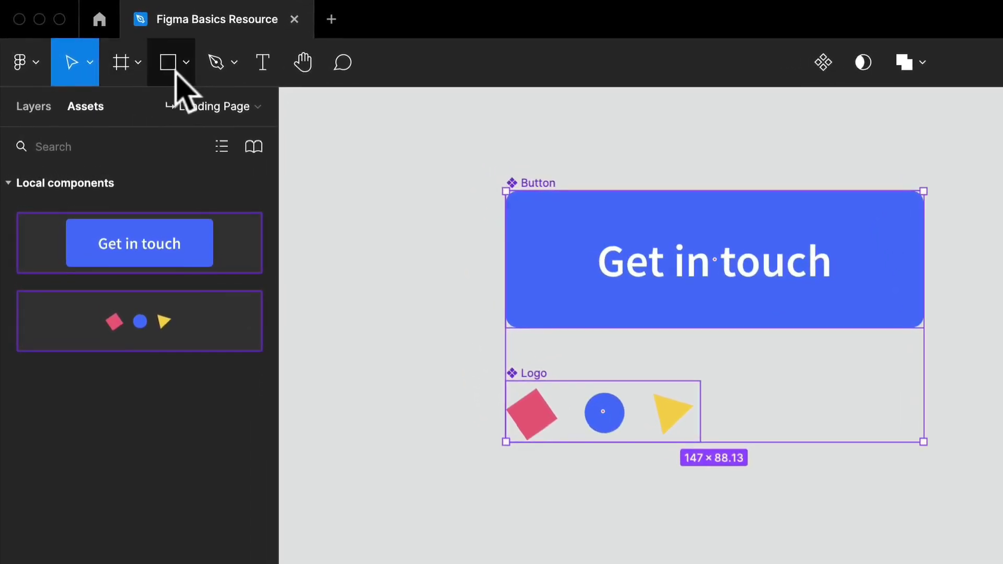
pyautogui.click(27, 104)
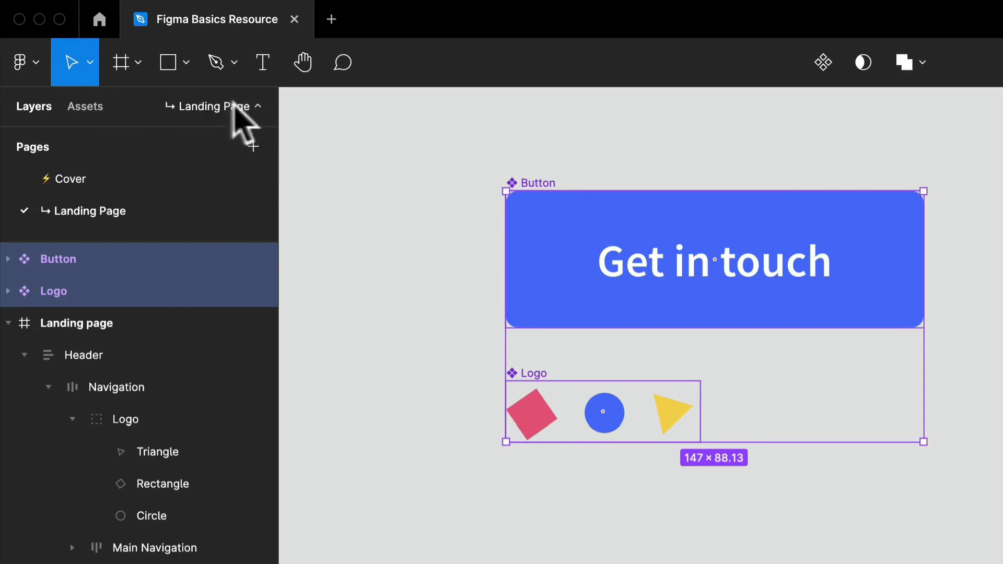
pyautogui.click(246, 131)
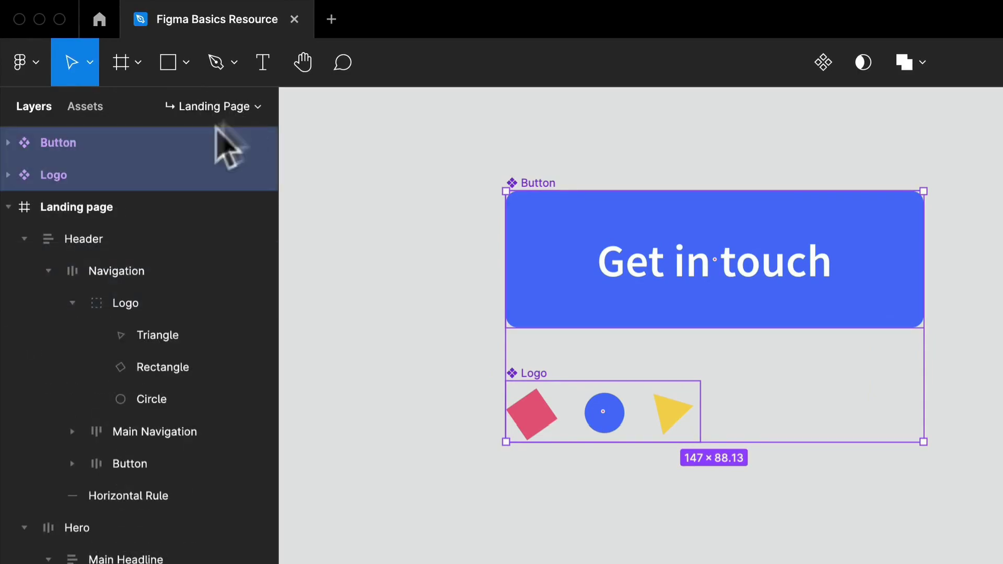
pyautogui.click(256, 107)
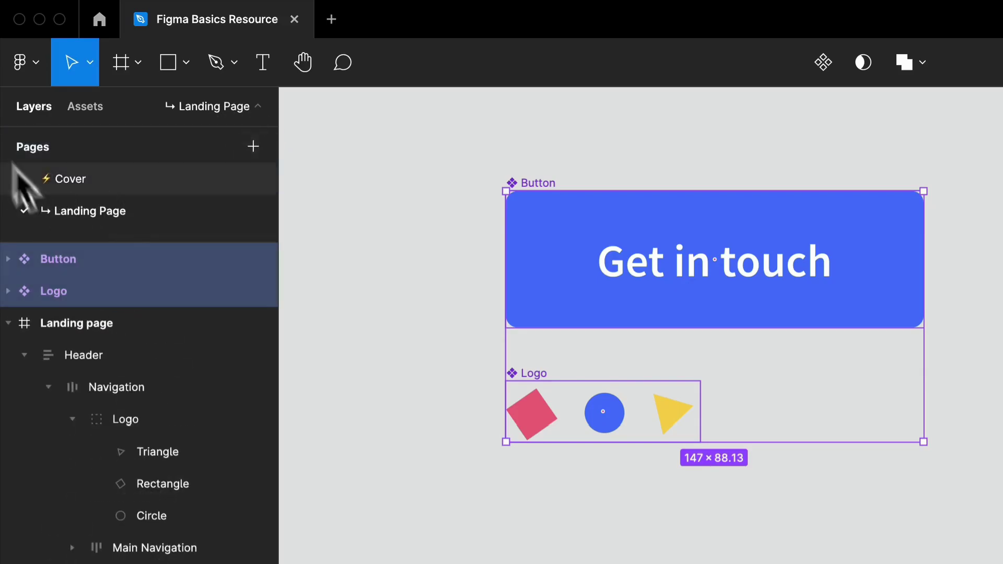
pyautogui.click(258, 107)
pyautogui.click(259, 108)
pyautogui.click(260, 108)
pyautogui.click(260, 108)
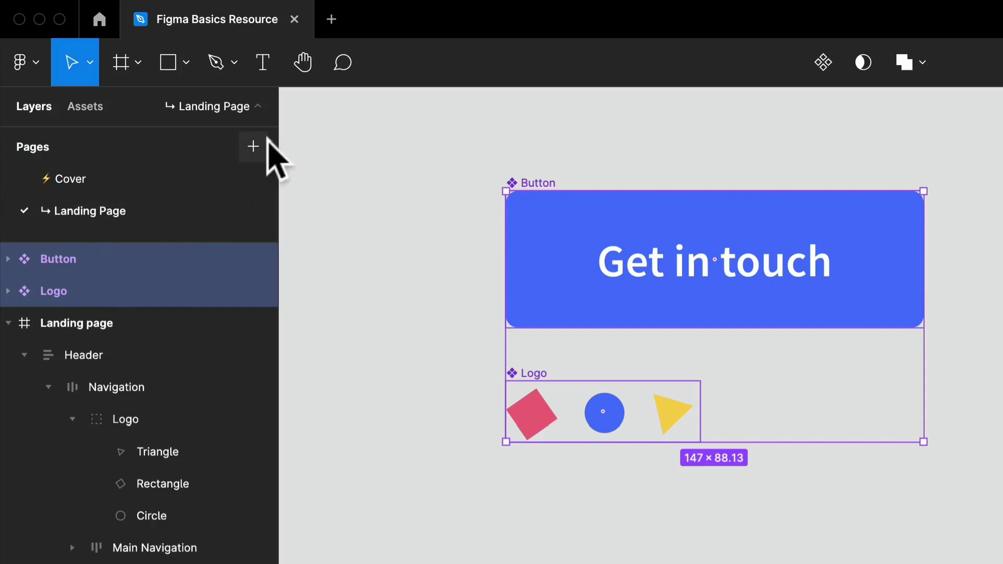
# Add a page to the file and name it "New page".
pyautogui.click(254, 147)
pyautogui.write('Ne')
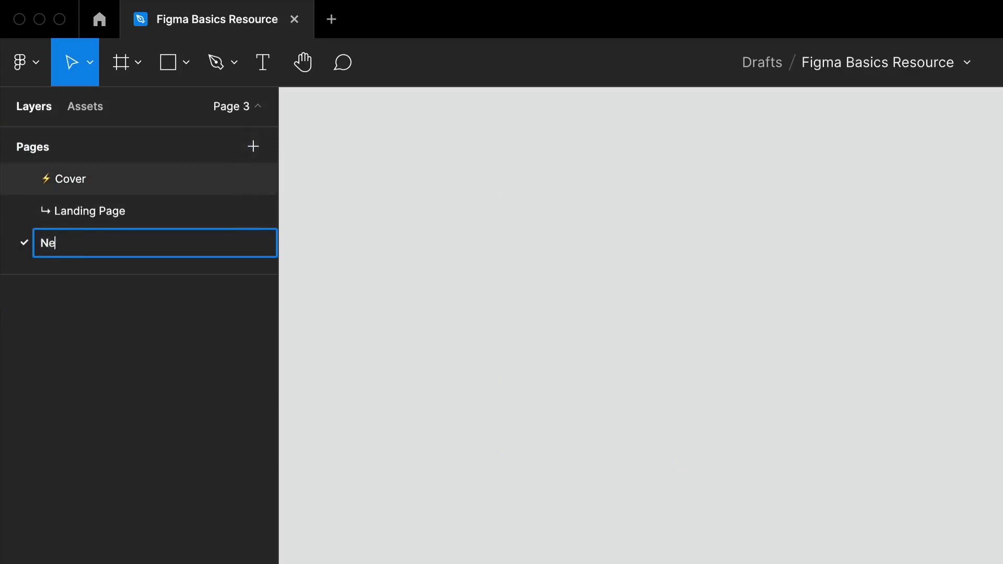
pyautogui.write('w page')
pyautogui.press('Return')
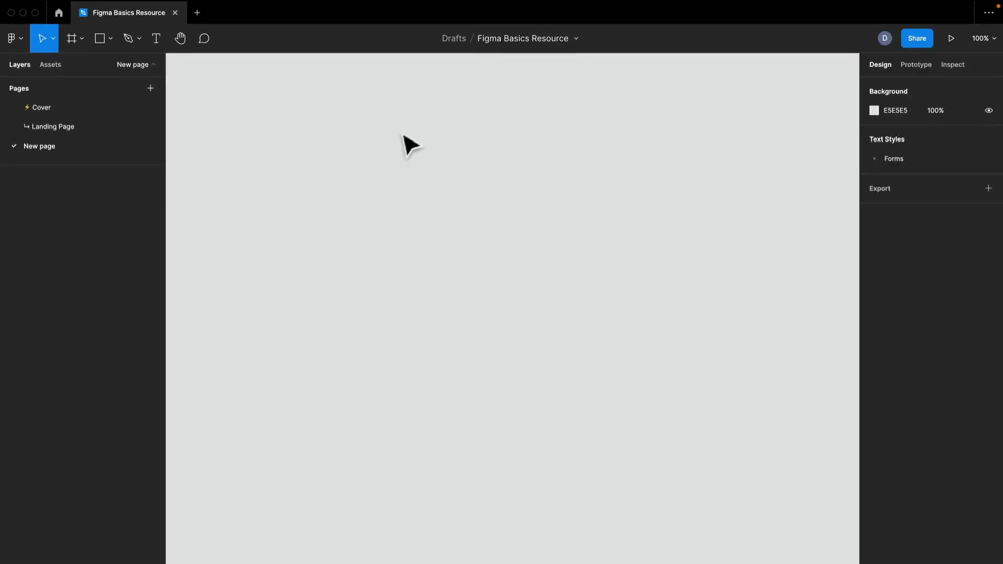
# Look through the contents of the Landing Page, Cover and New page pages, ending on New page.
pyautogui.click(83, 130)
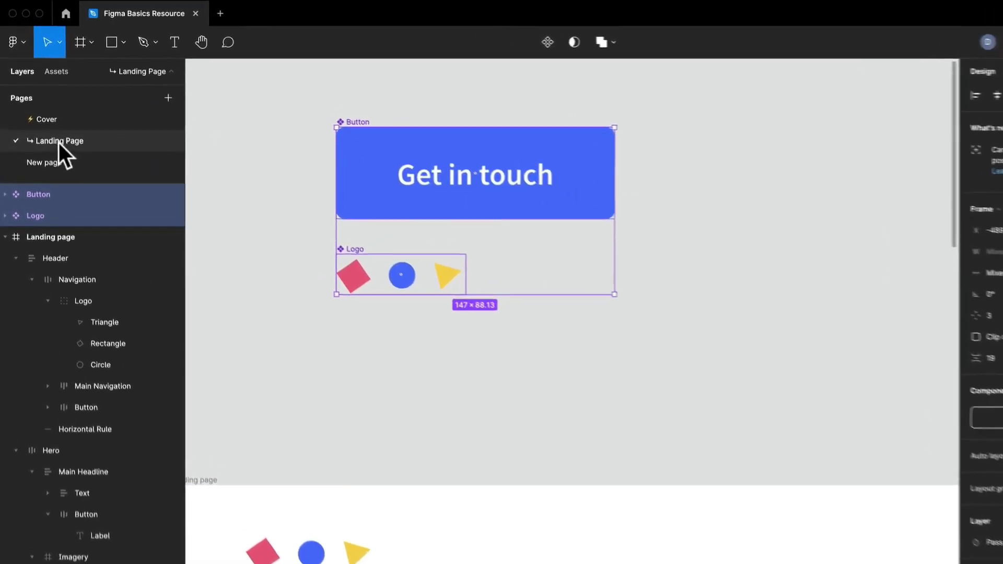
pyautogui.click(42, 108)
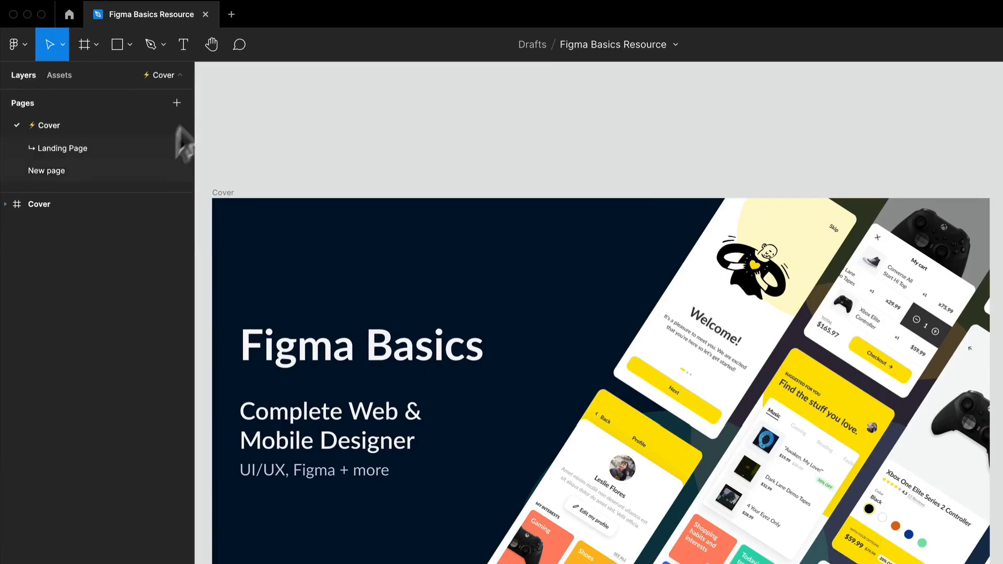
pyautogui.click(47, 172)
pyautogui.click(55, 150)
pyautogui.click(46, 127)
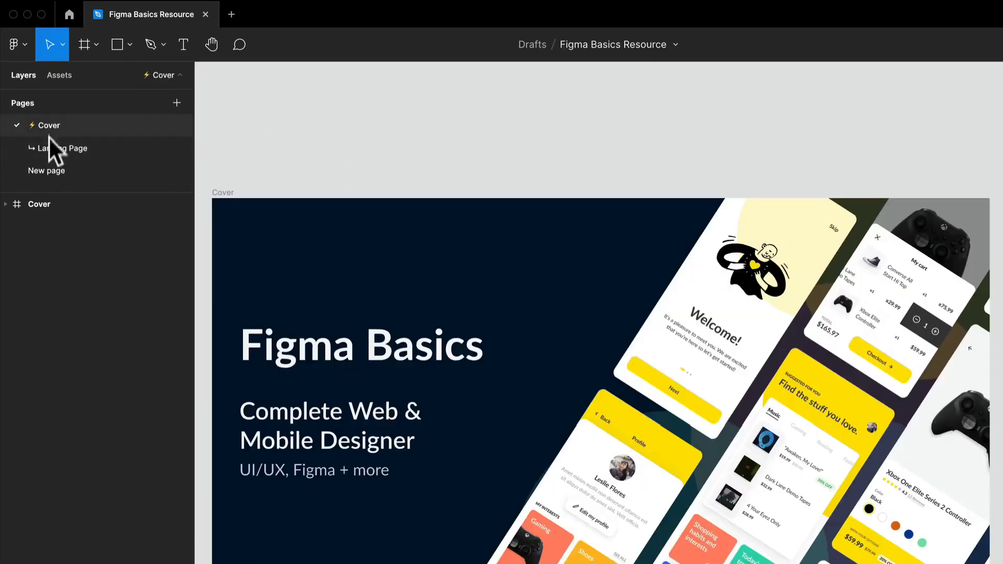
pyautogui.click(50, 170)
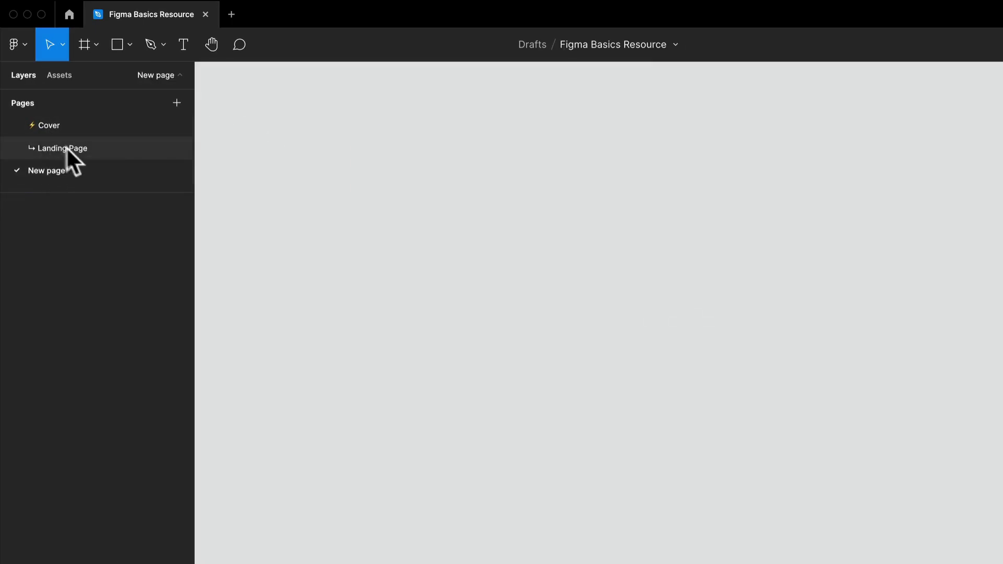
pyautogui.rightClick(89, 172)
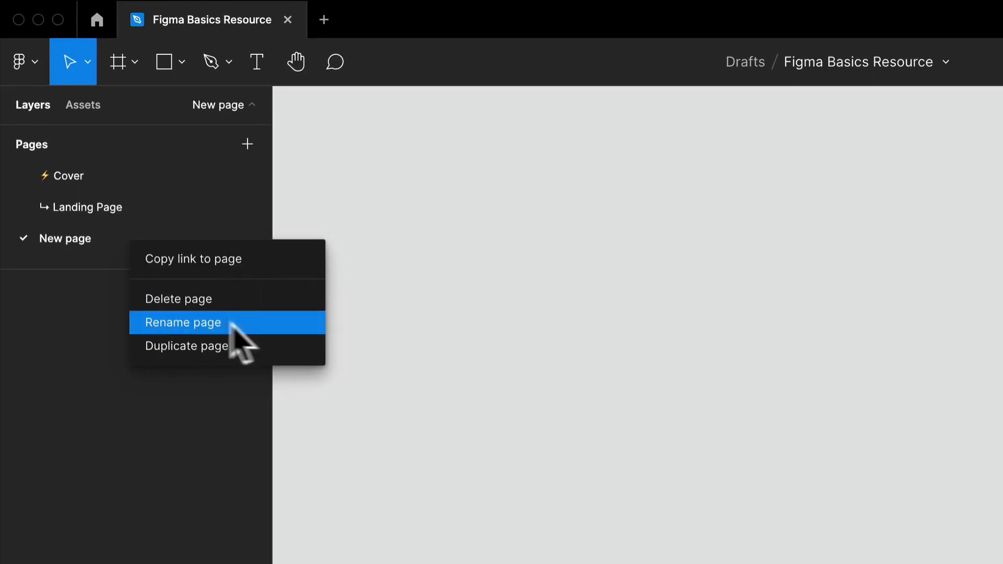
pyautogui.doubleClick(74, 246)
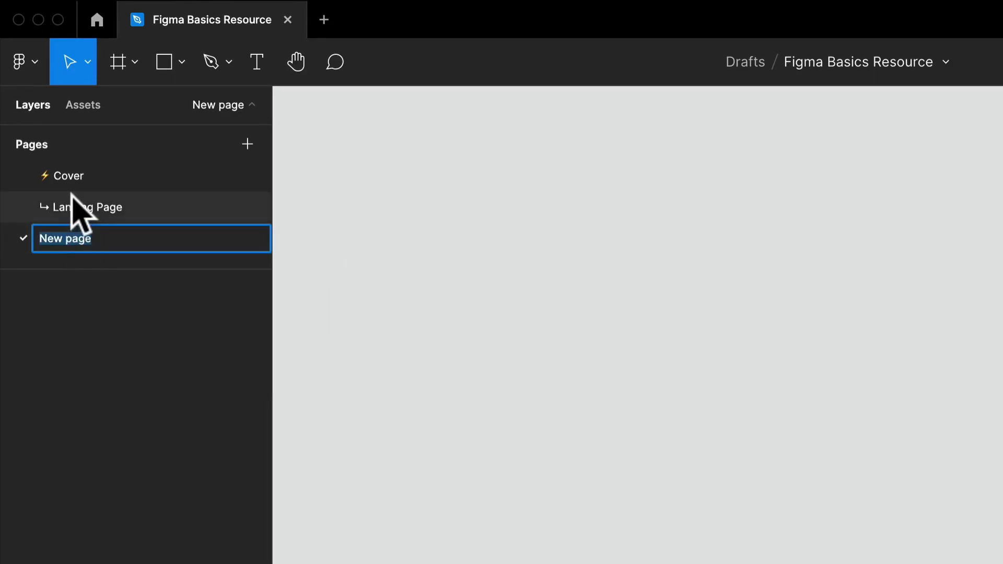
pyautogui.click(83, 299)
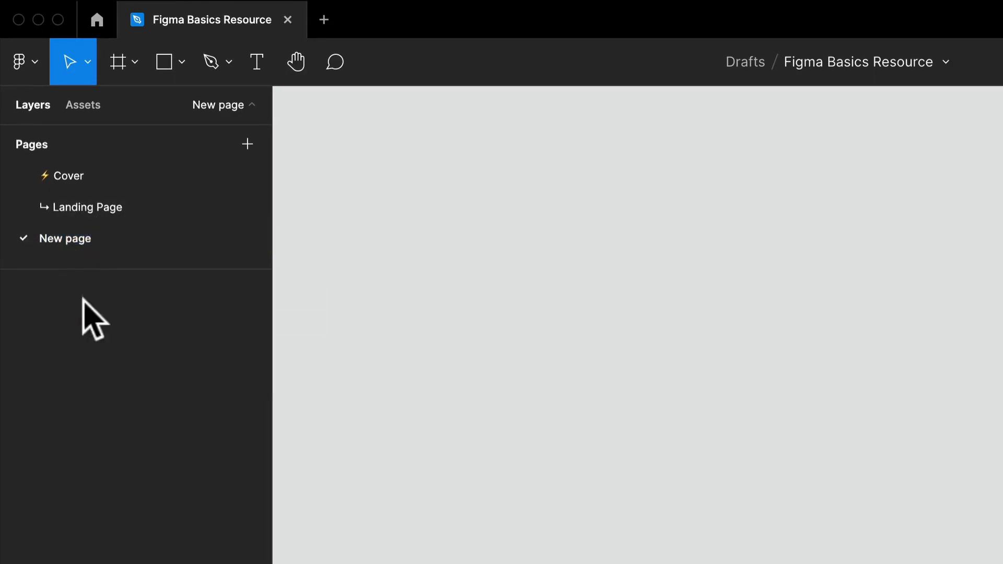
# Duplicate the page named New page.
pyautogui.rightClick(80, 239)
pyautogui.click(166, 335)
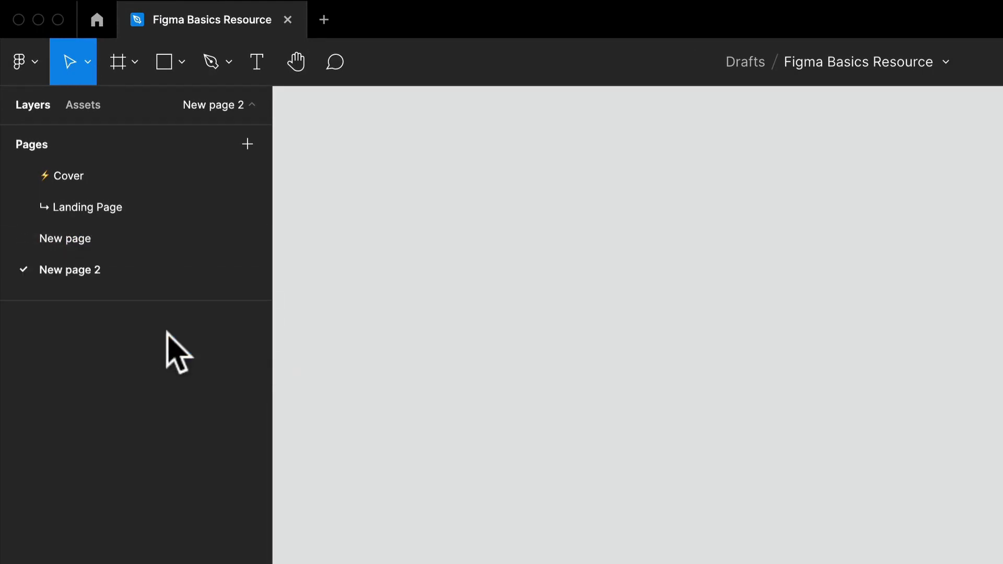
# Delete the duplicated page and the original New page, leaving only Cover and Landing Page.
pyautogui.rightClick(139, 269)
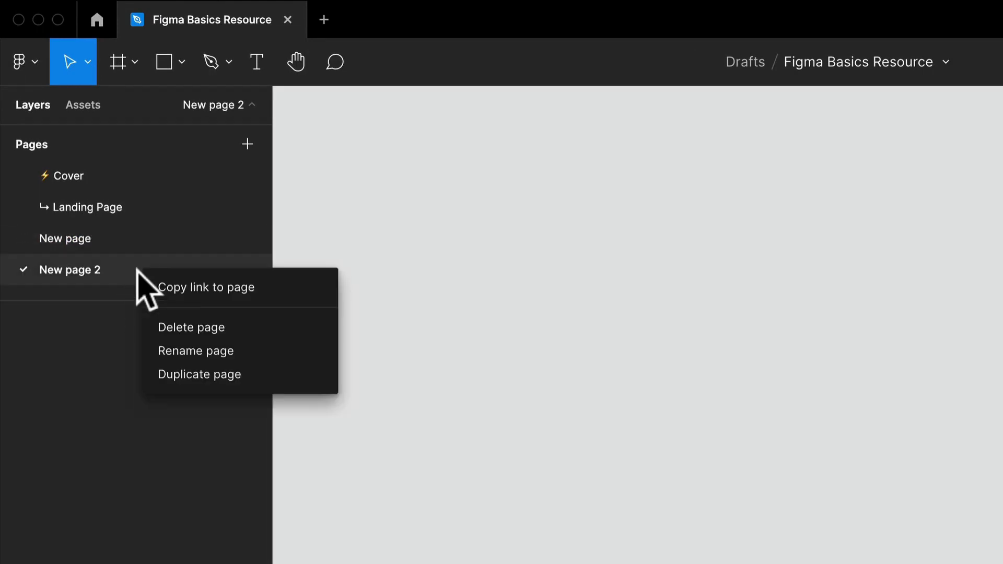
pyautogui.click(190, 326)
pyautogui.rightClick(105, 240)
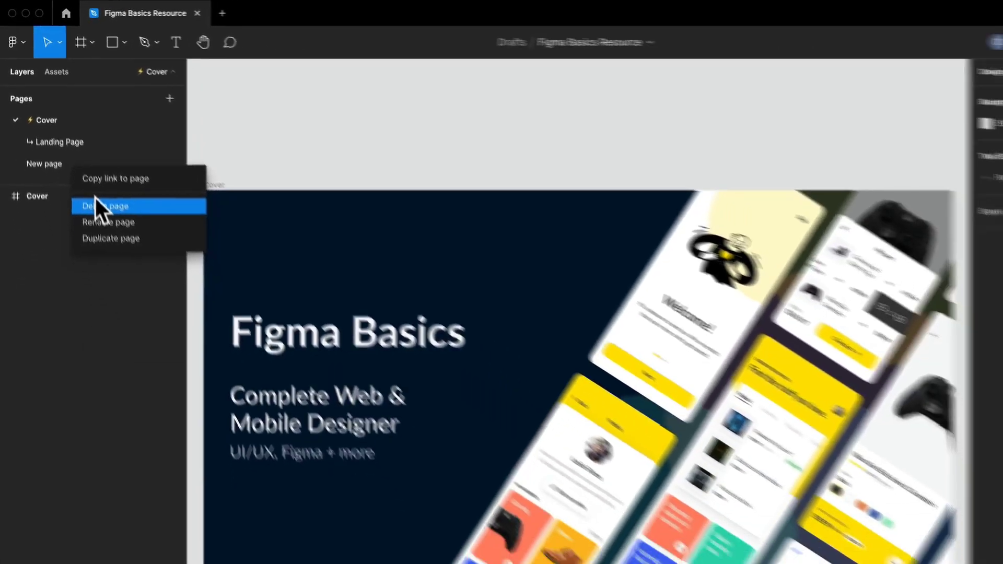
pyautogui.click(132, 278)
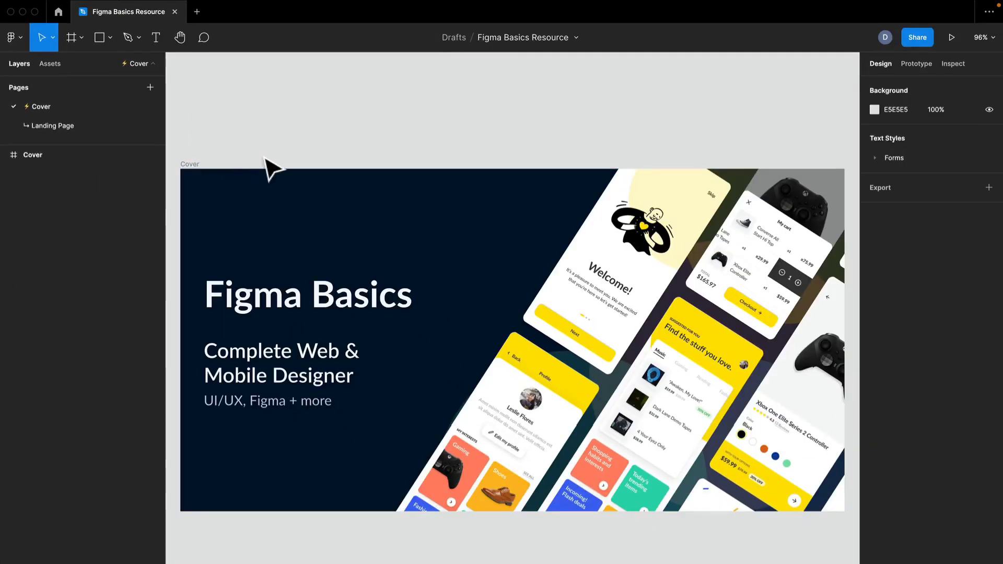